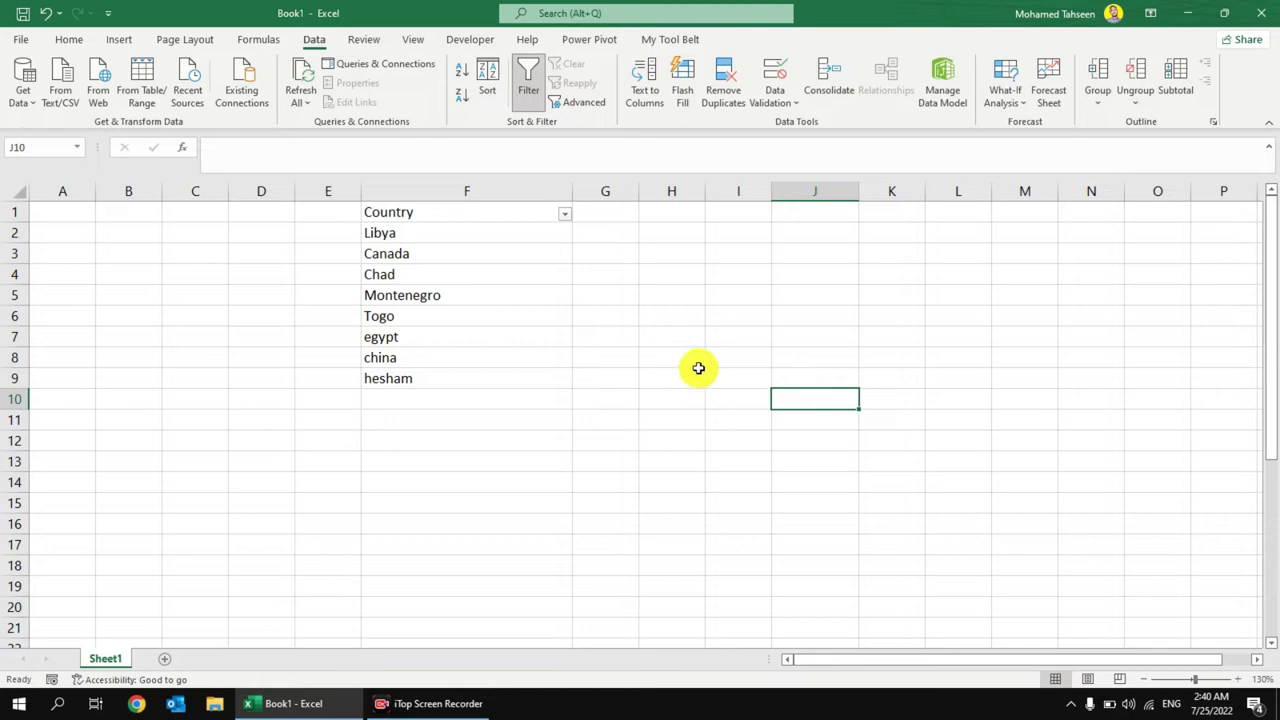
Enter 1 in J2 and 2 in J3, and fill the number series down to 26 in J27.
click(808, 237)
text(1)
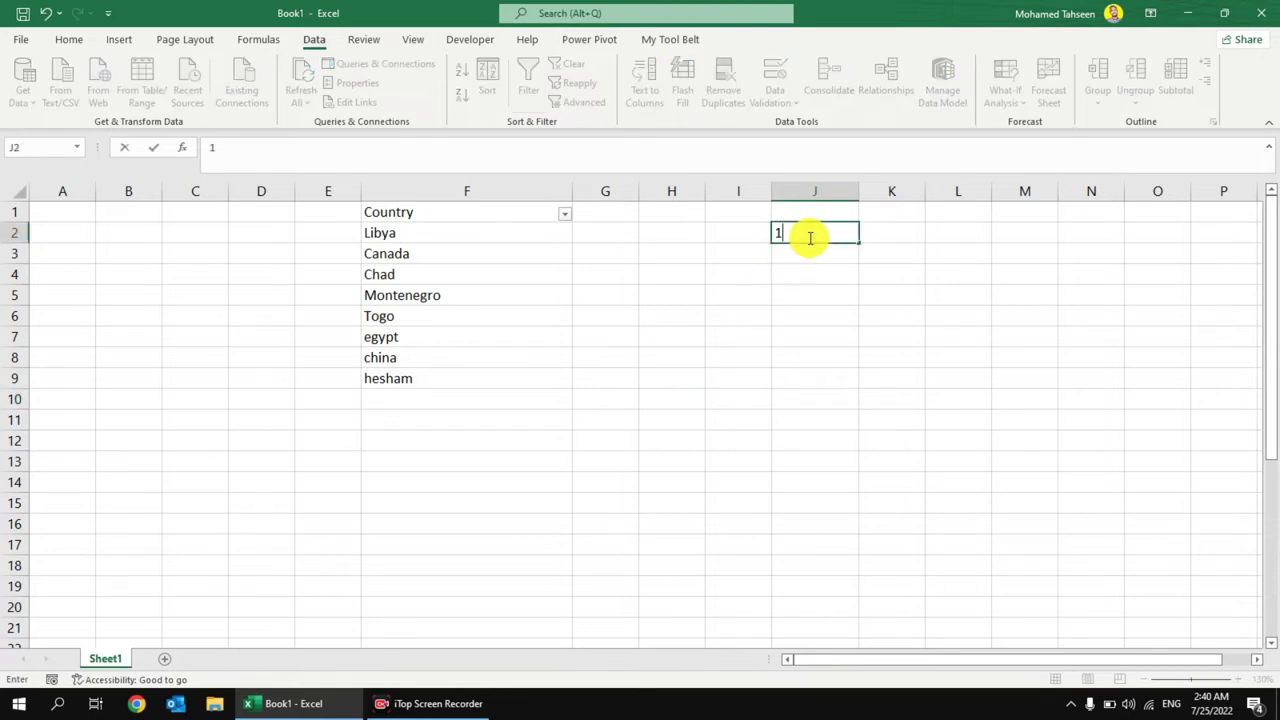
key(Return)
text(2)
key(Return)
drag(809, 237, 877, 660)
key(Up)
key(Down)
key(Down)
key(Down)
key(Down)
key(Down)
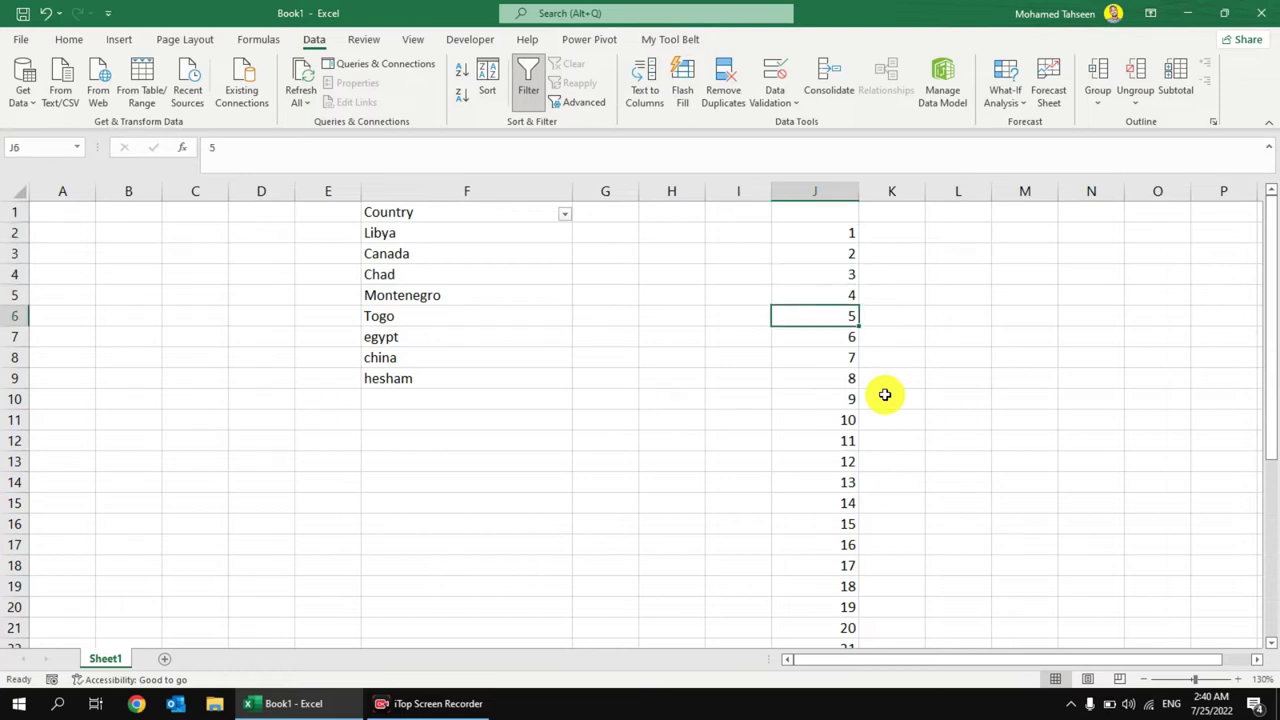
Clear all the contents of column J.
click(820, 182)
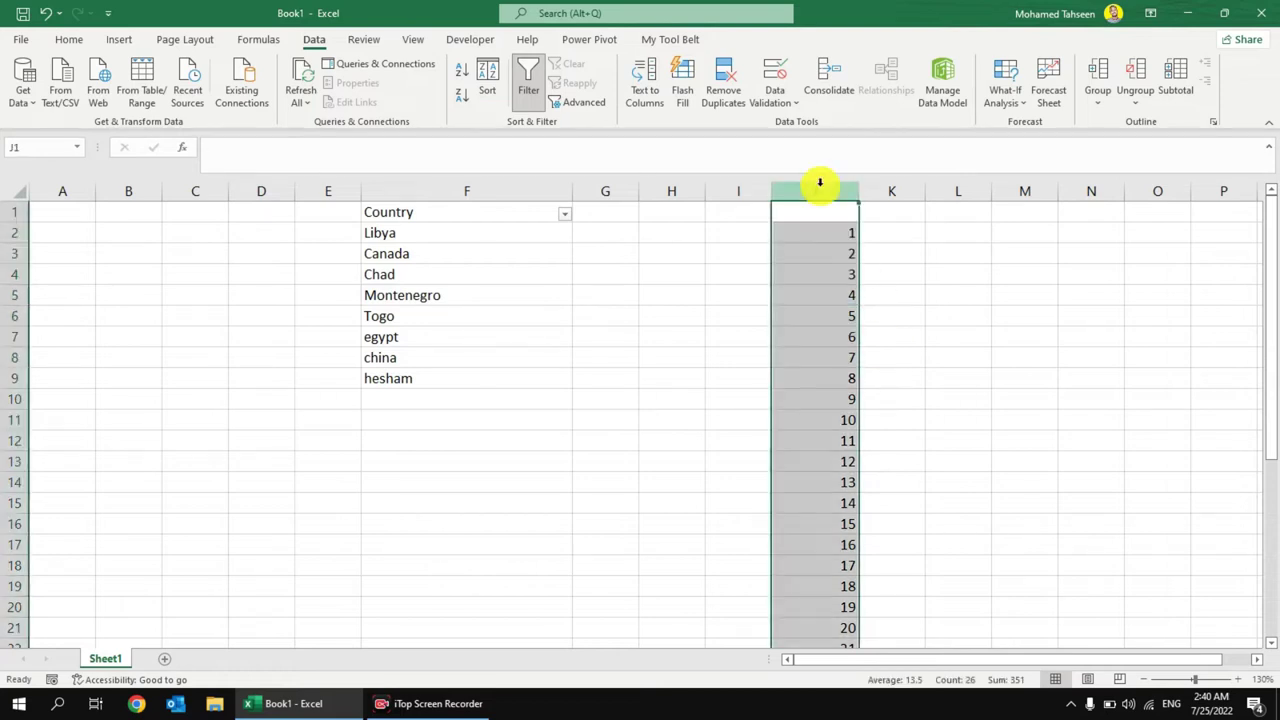
key(Delete)
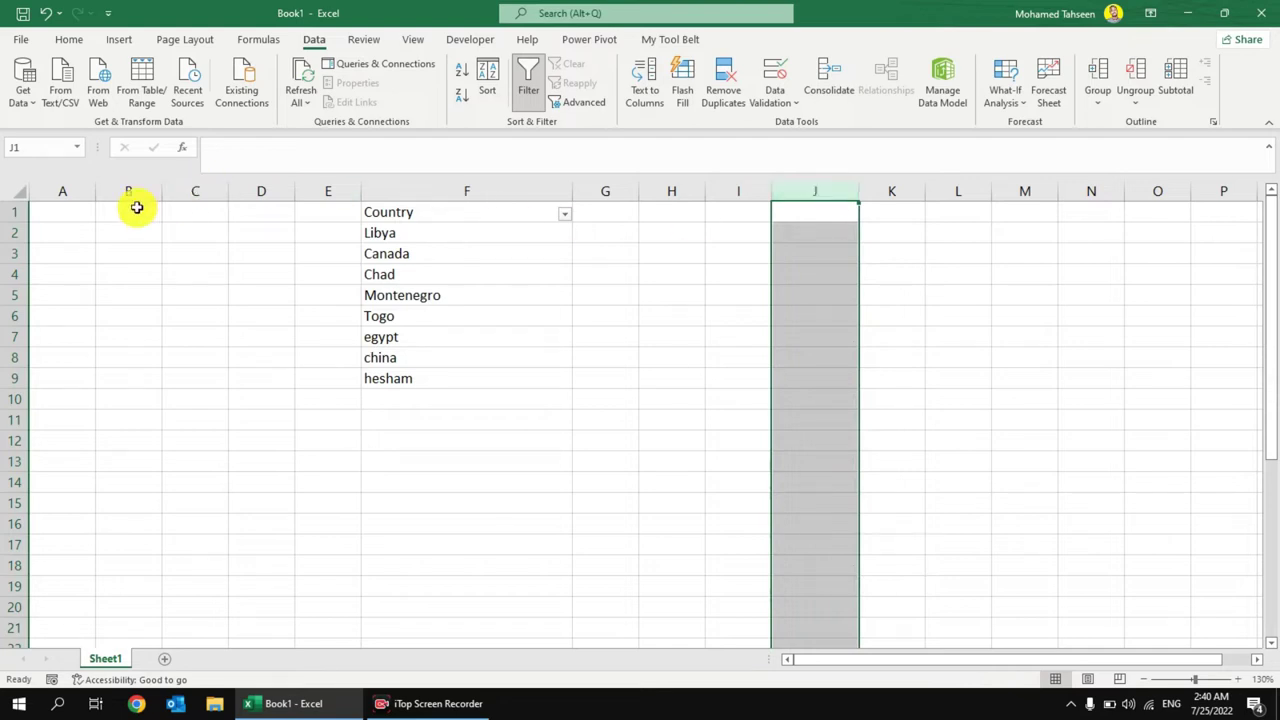
Enter the formula =SEQUENCE(2500) in cell A1 to generate a single-column number series.
click(63, 216)
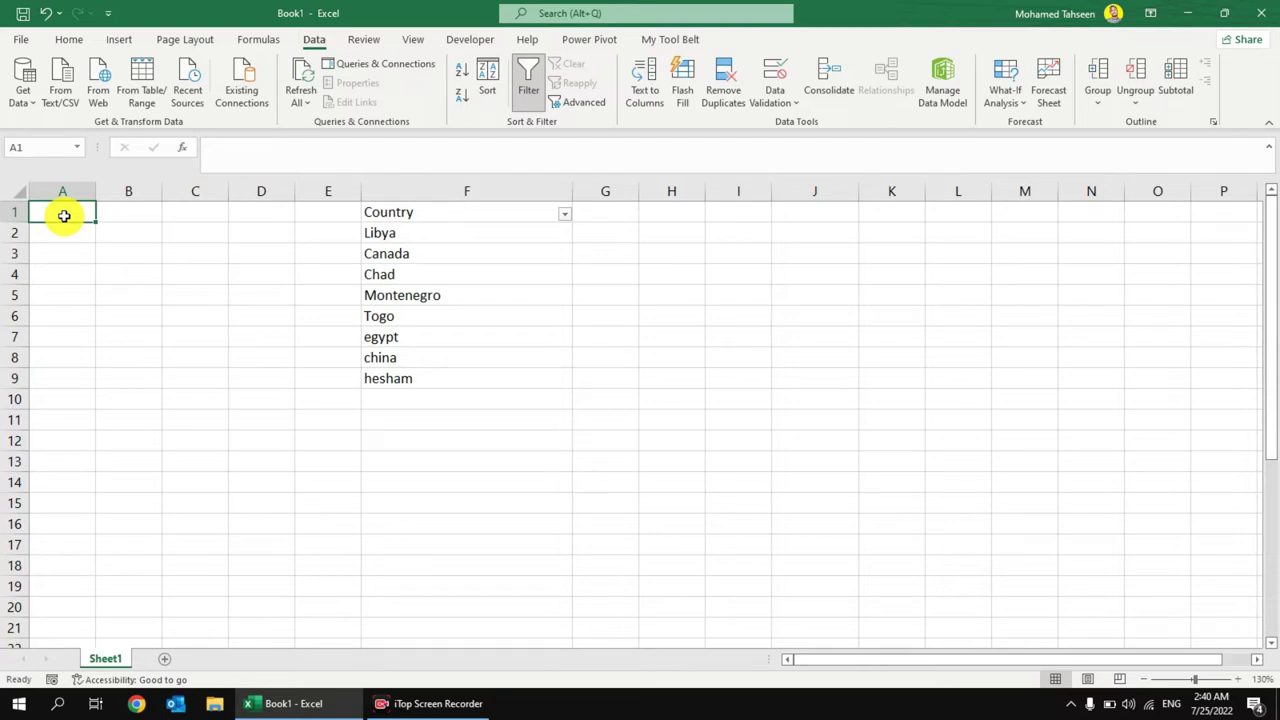
text(=seq)
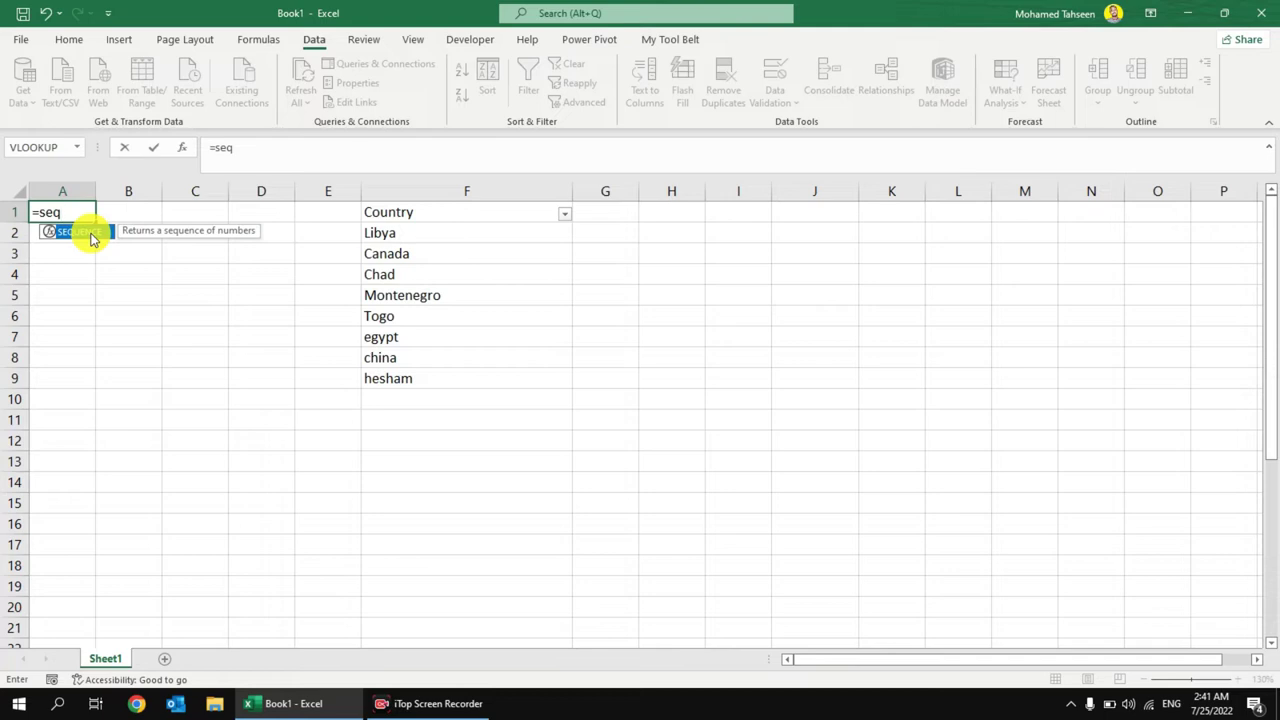
double_click(91, 232)
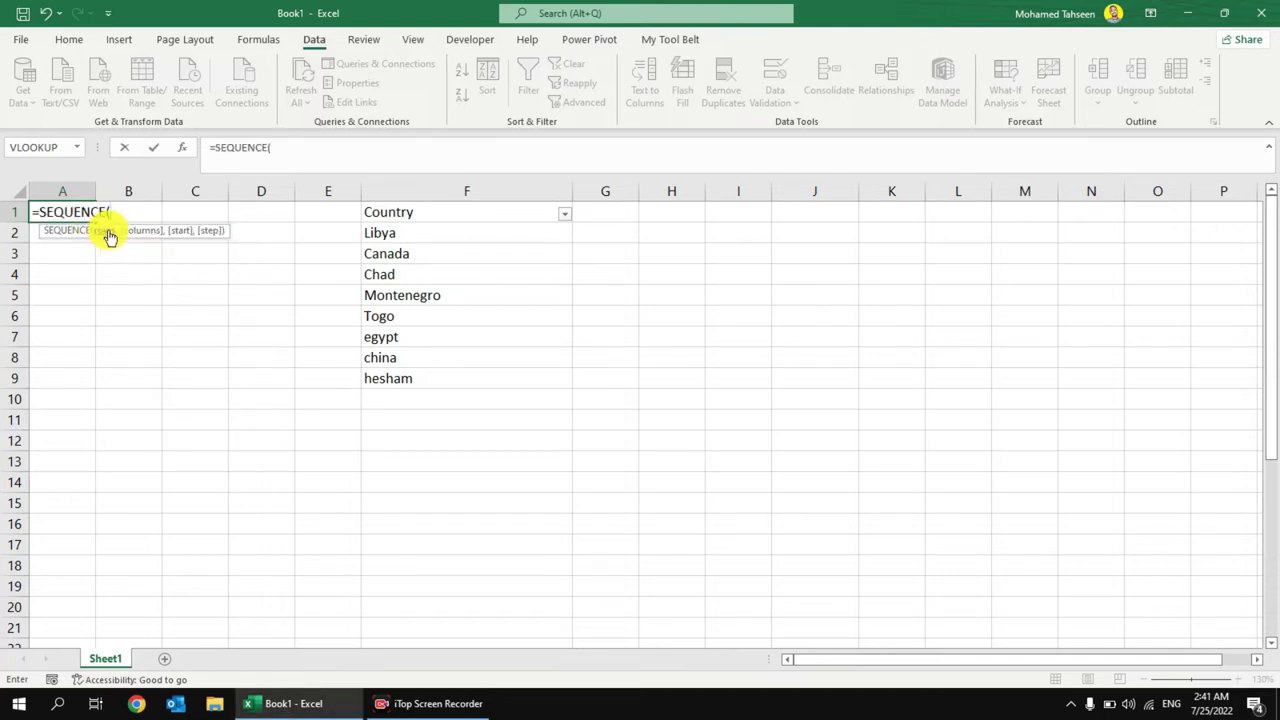
text(1)
key(BackSpace)
text(2500))
key(Return)
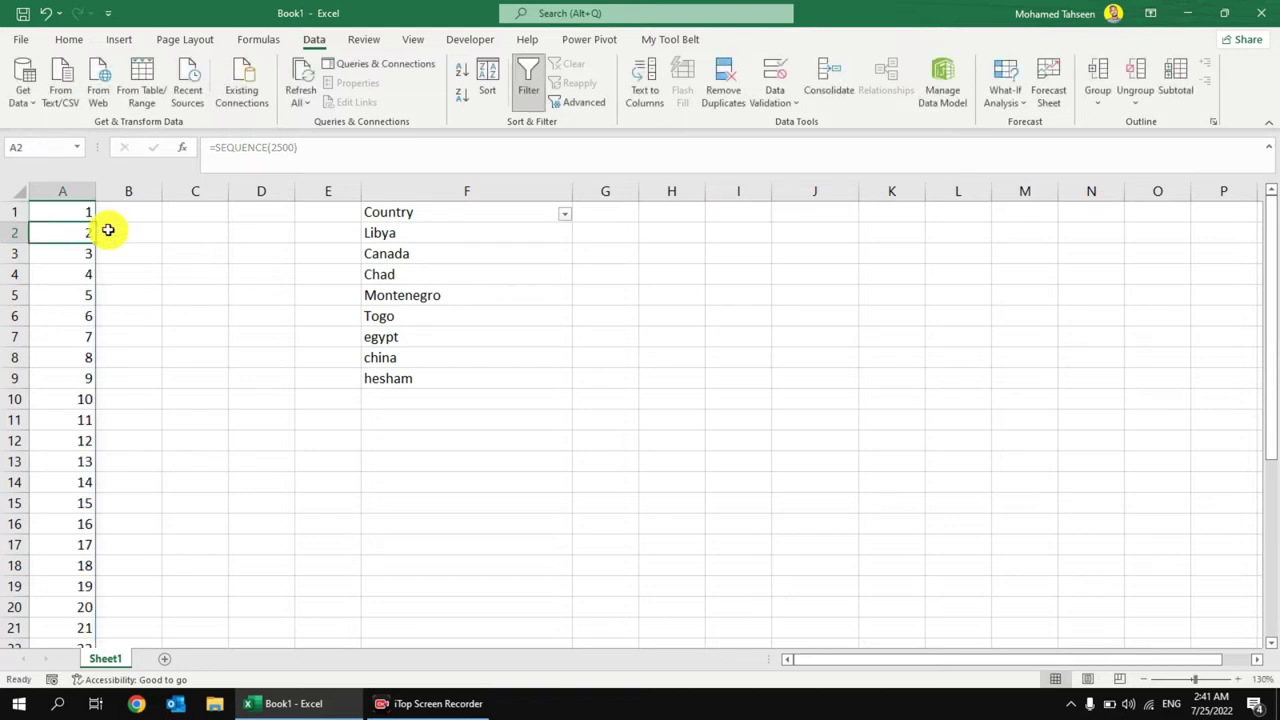
Check the last row of the generated series in column A, and delete its formula from A1.
key(ctrl+Down)
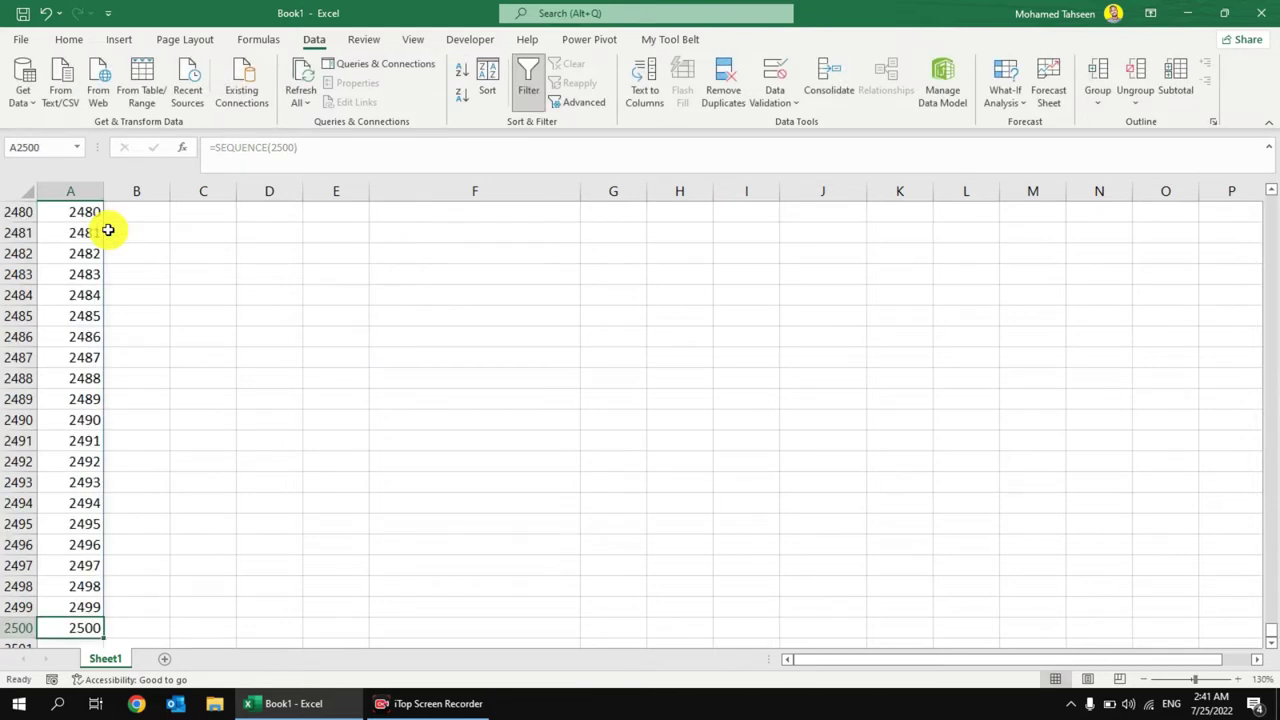
key(ctrl+Up)
key(Delete)
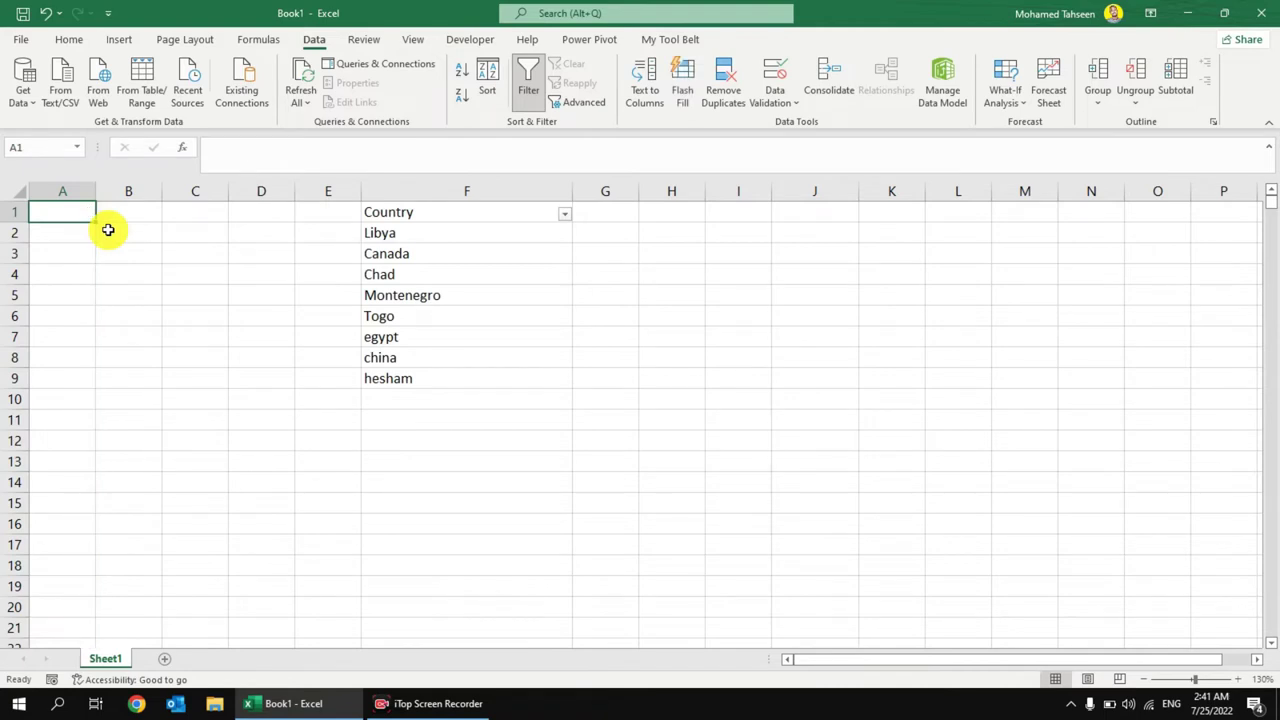
Enter the formula =SEQUENCE(2500,3) in A1 to spread the series over 2500 rows and three columns.
text(=seq)
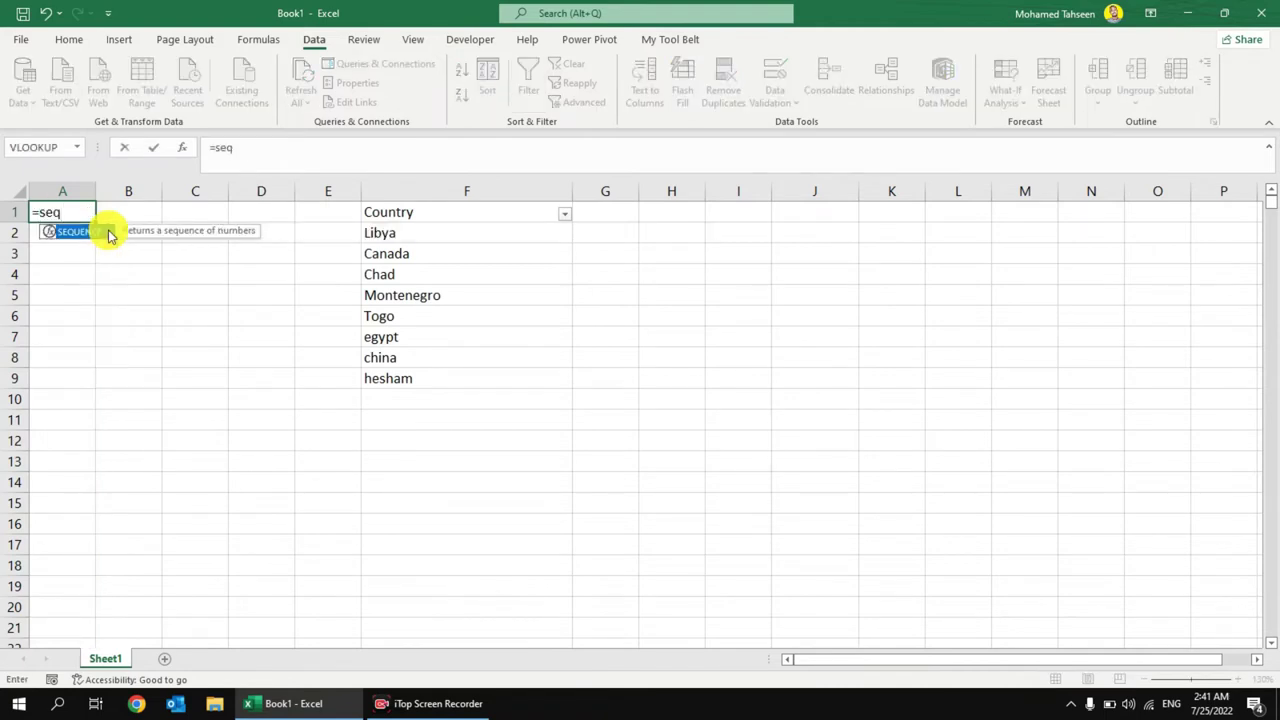
double_click(95, 232)
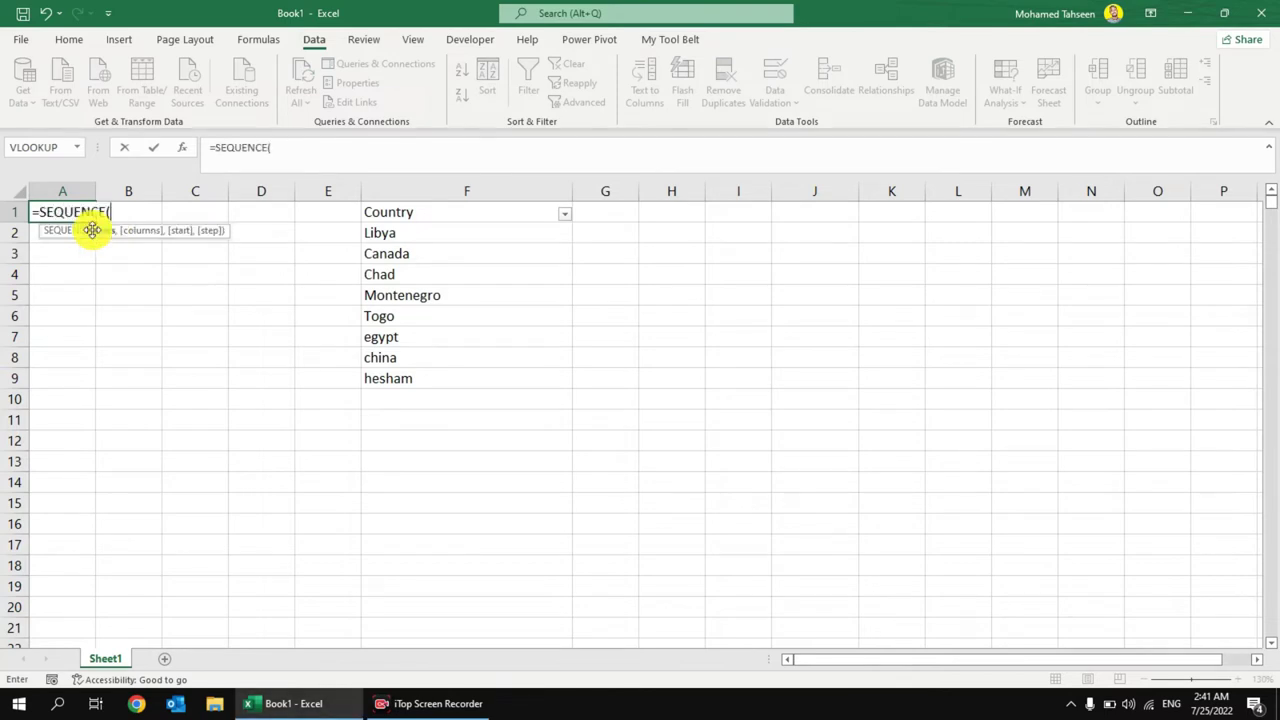
text(2)
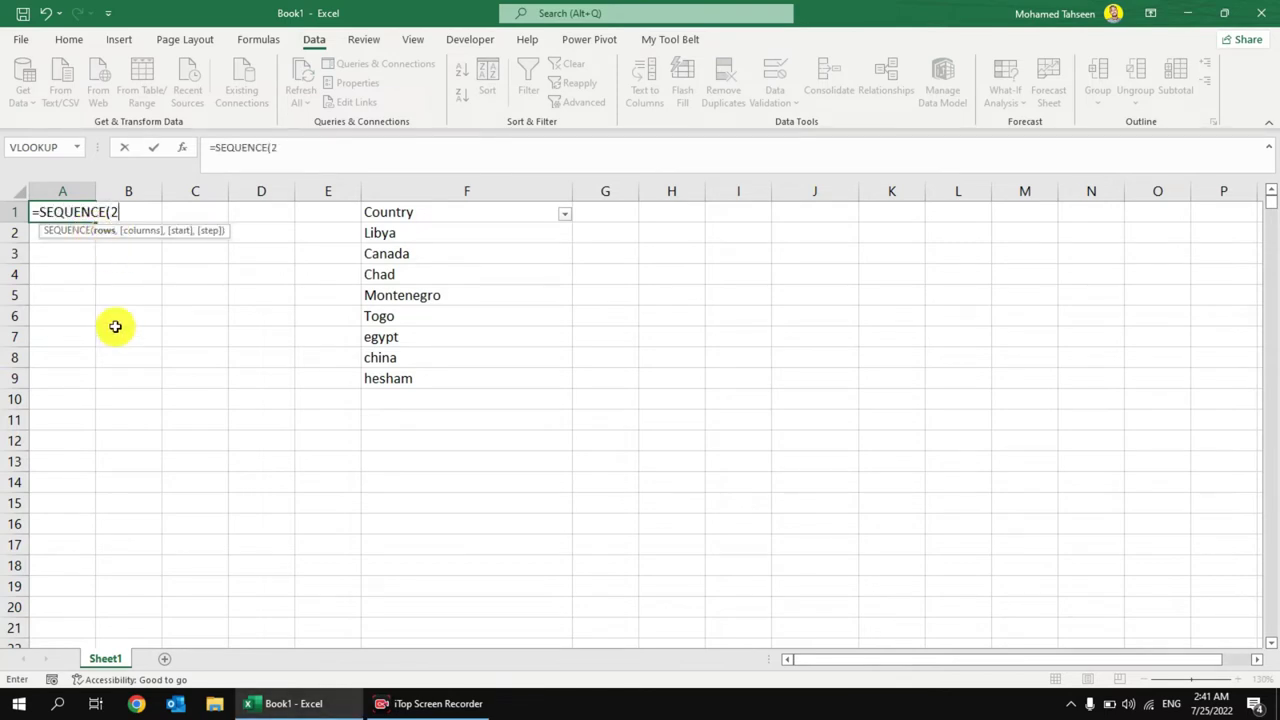
text(500)
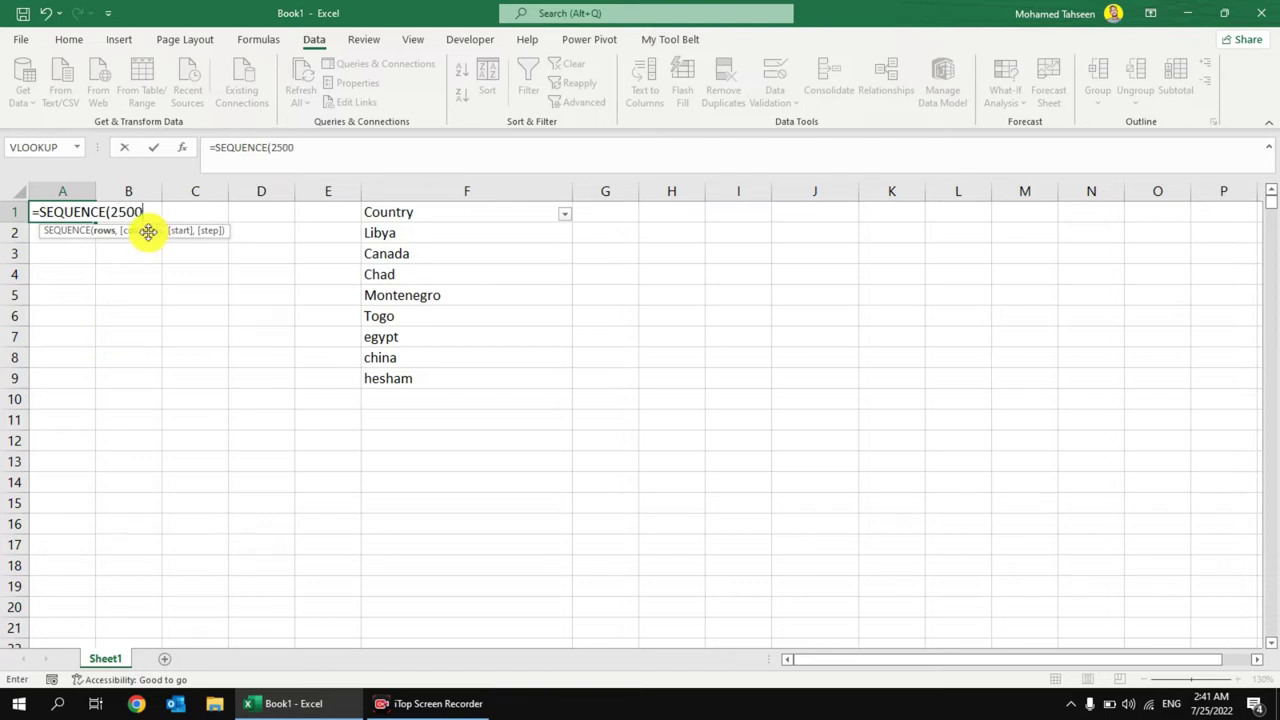
text(,)
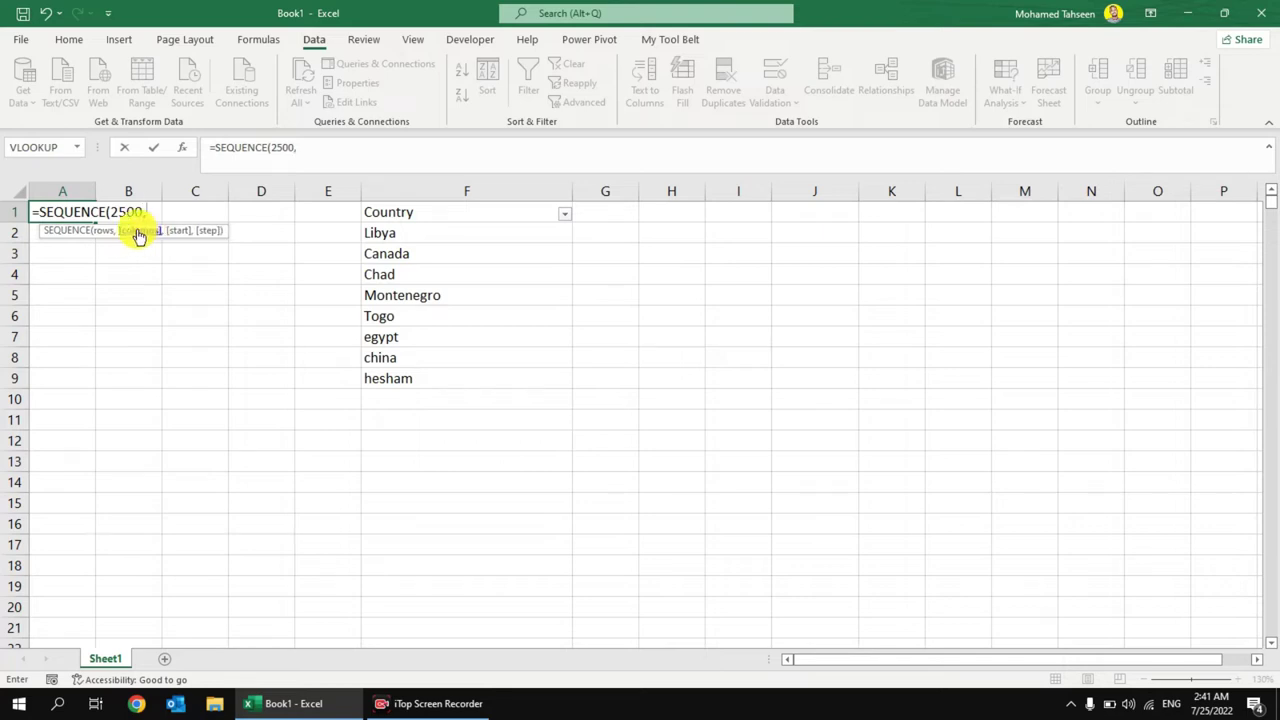
text(3)
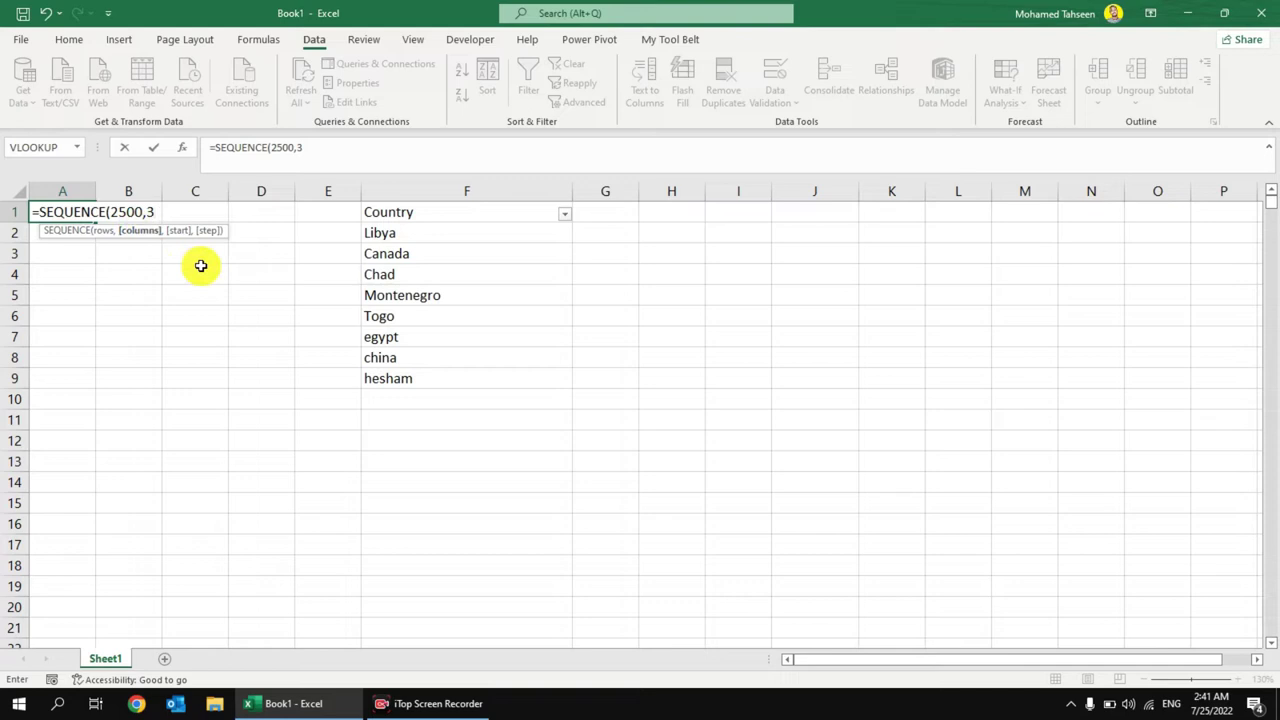
text())
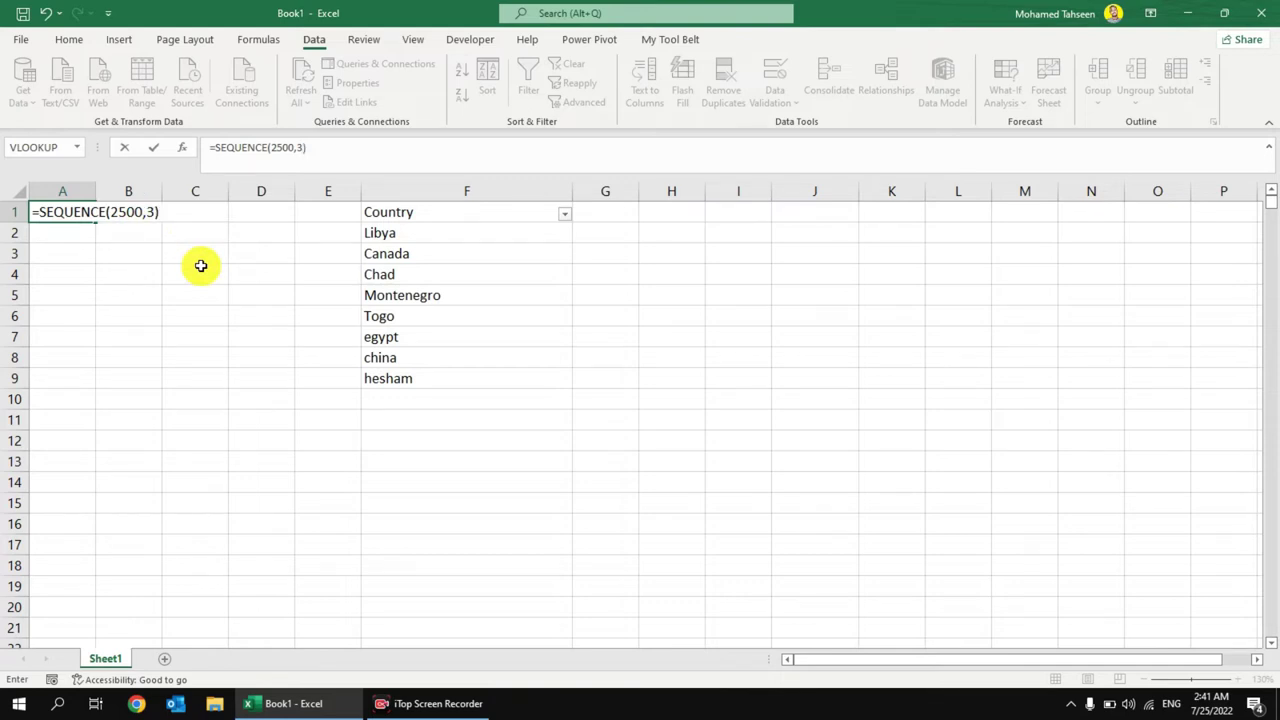
key(Return)
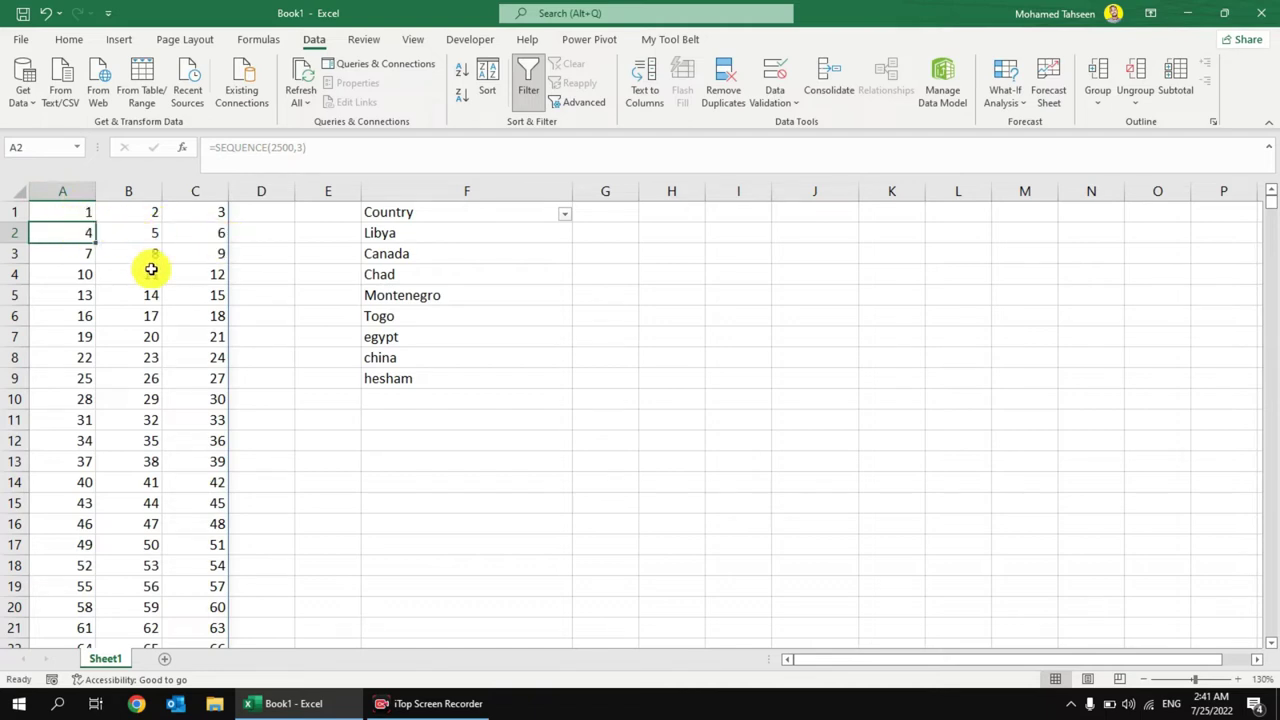
Check the last row of the three-column series, and delete the formula from A1.
key(ctrl+Down)
key(Right)
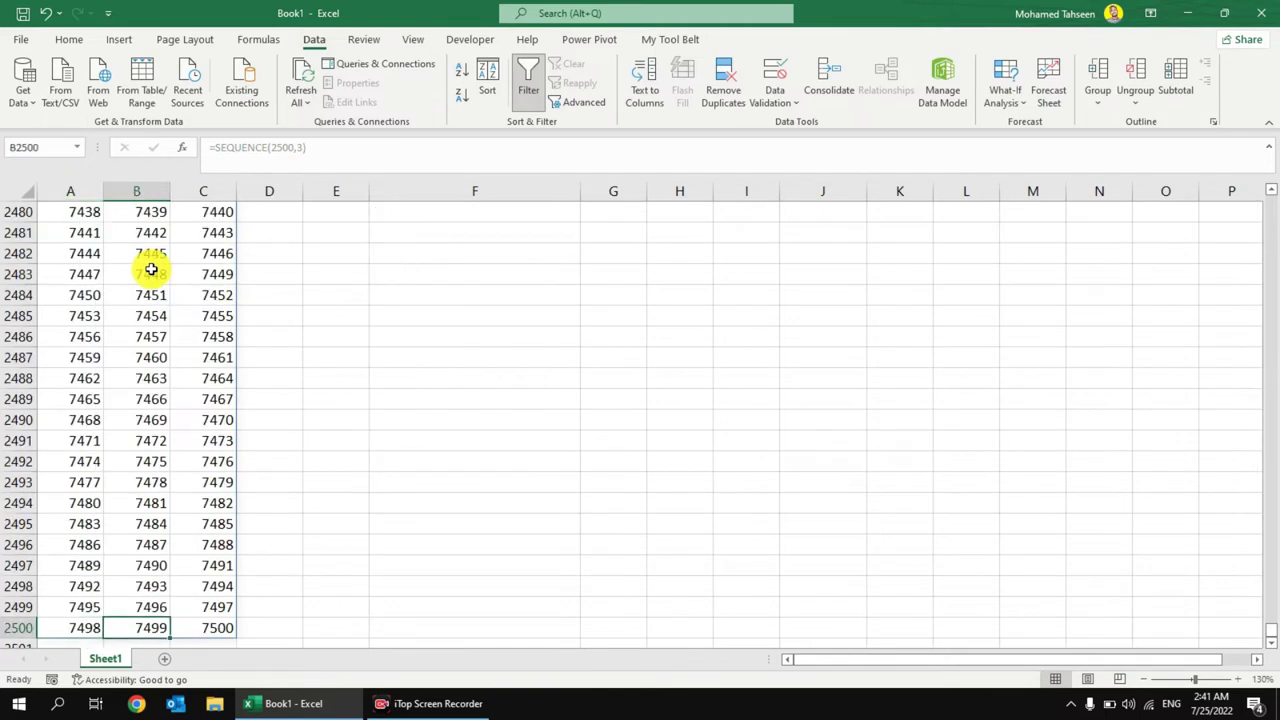
key(Right)
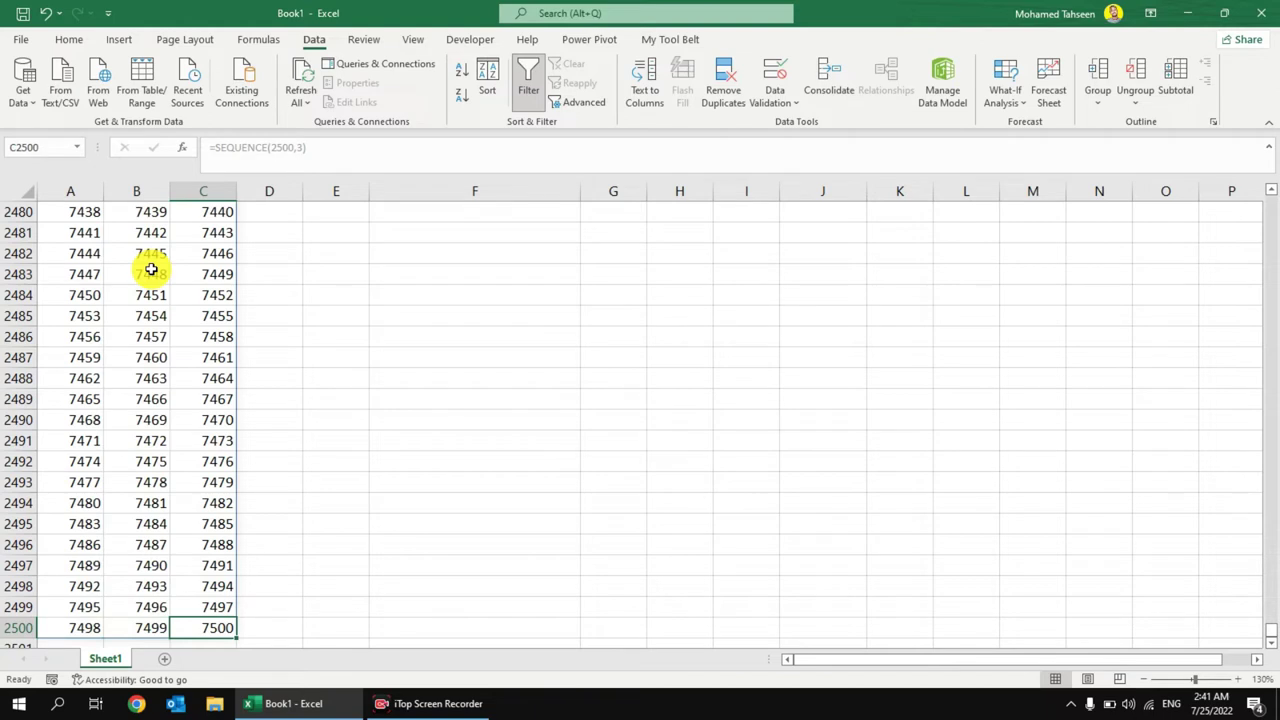
click(20, 627)
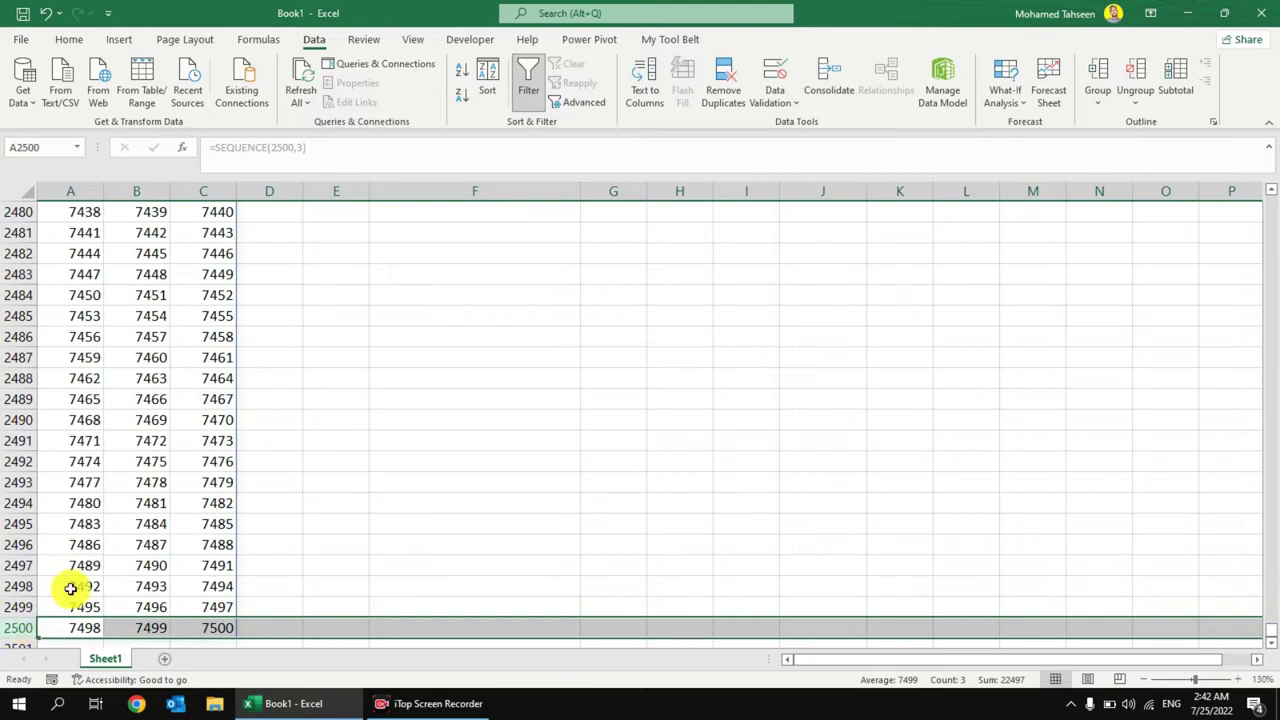
key(ctrl+Home)
key(Delete)
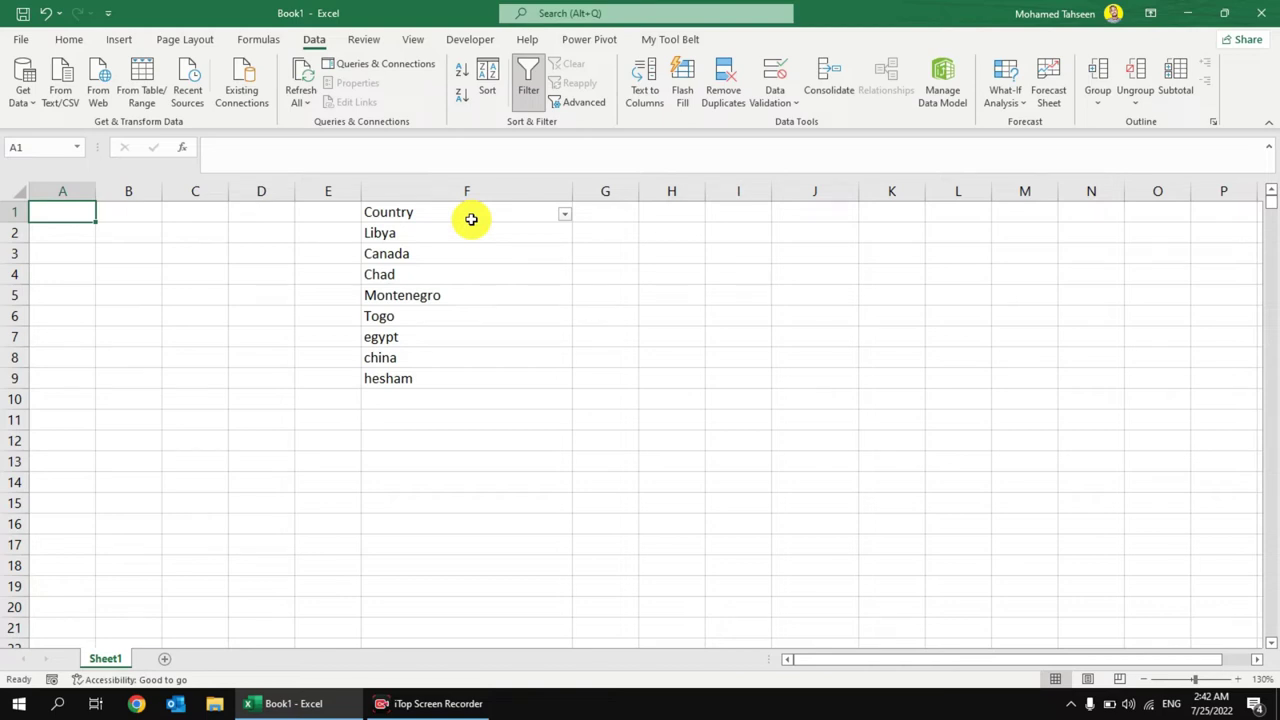
Enter 100 in G2 and 101 in G3, and fill the series down to G9 beside the country list.
click(440, 405)
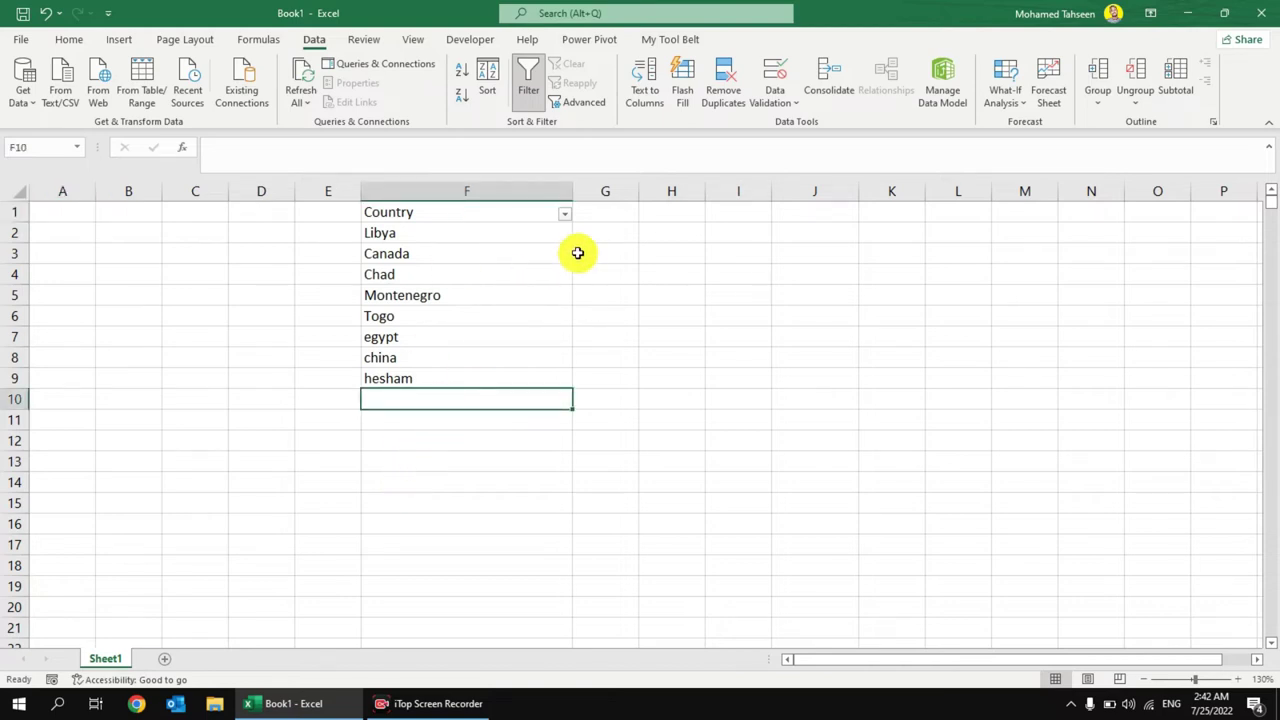
click(608, 229)
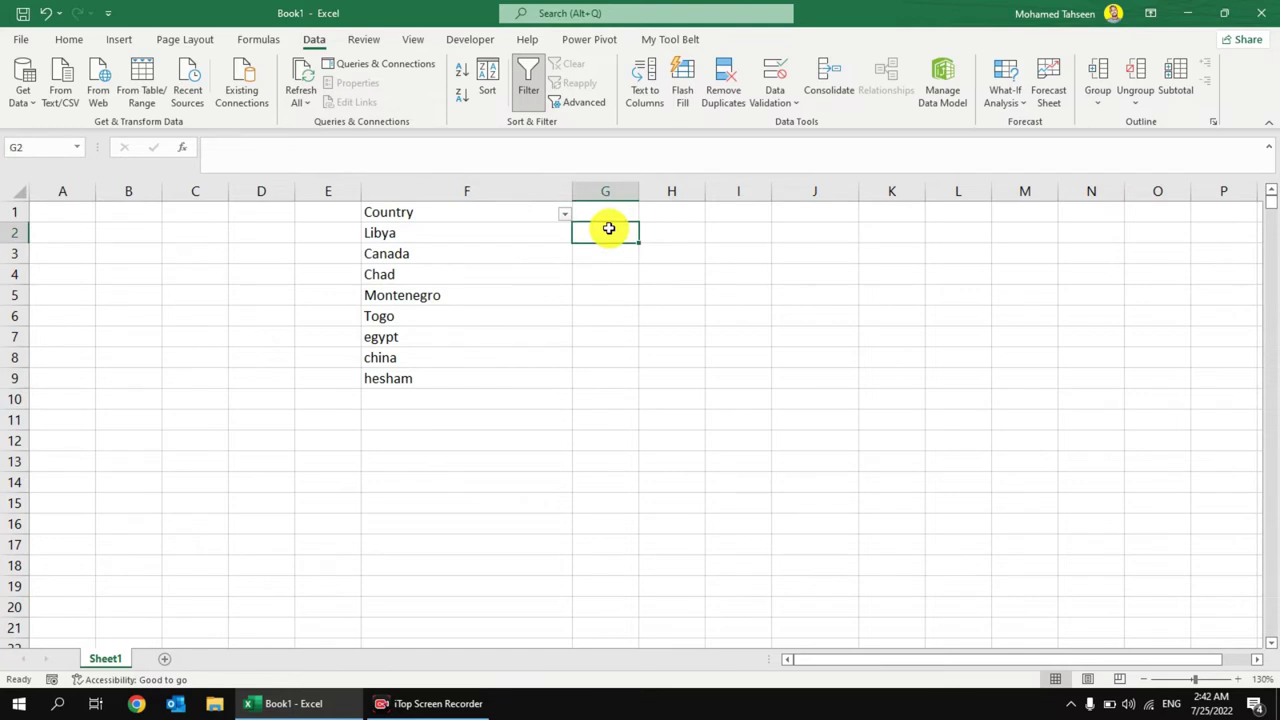
text(100)
key(Return)
text(101)
key(Return)
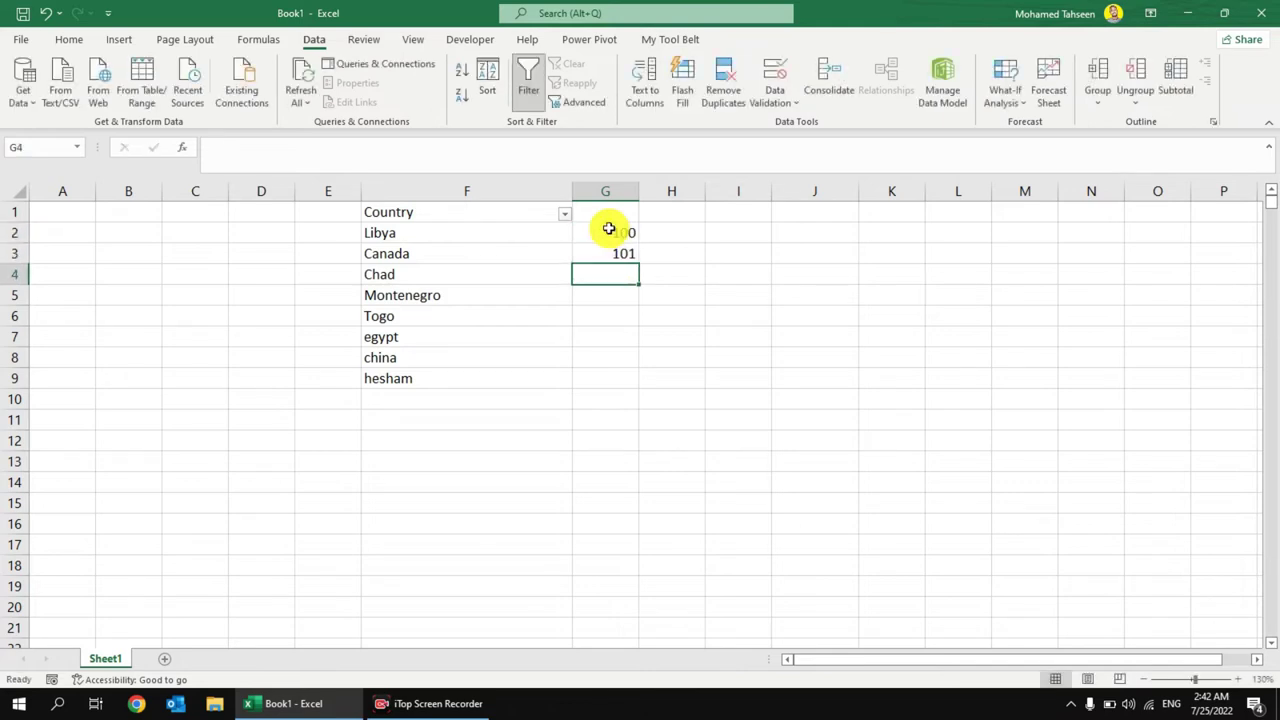
drag(609, 229, 629, 382)
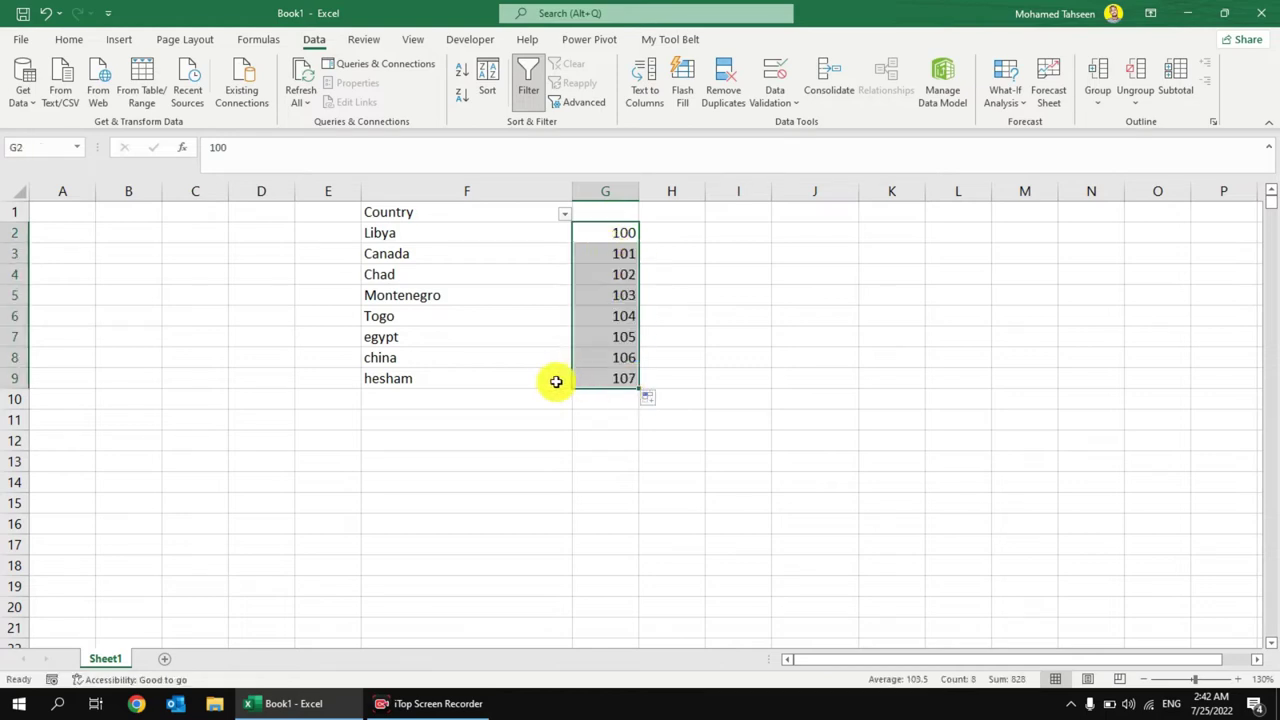
click(410, 397)
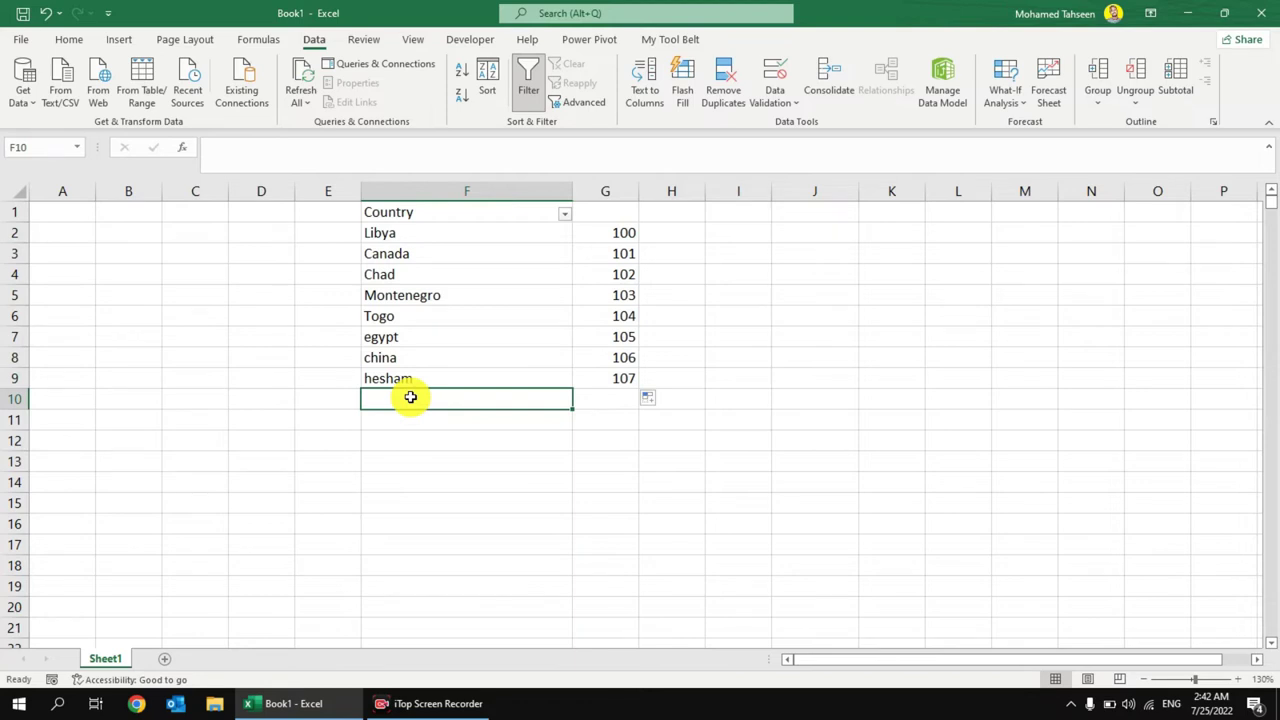
text(e)
key(BackSpace)
key(BackSpace)
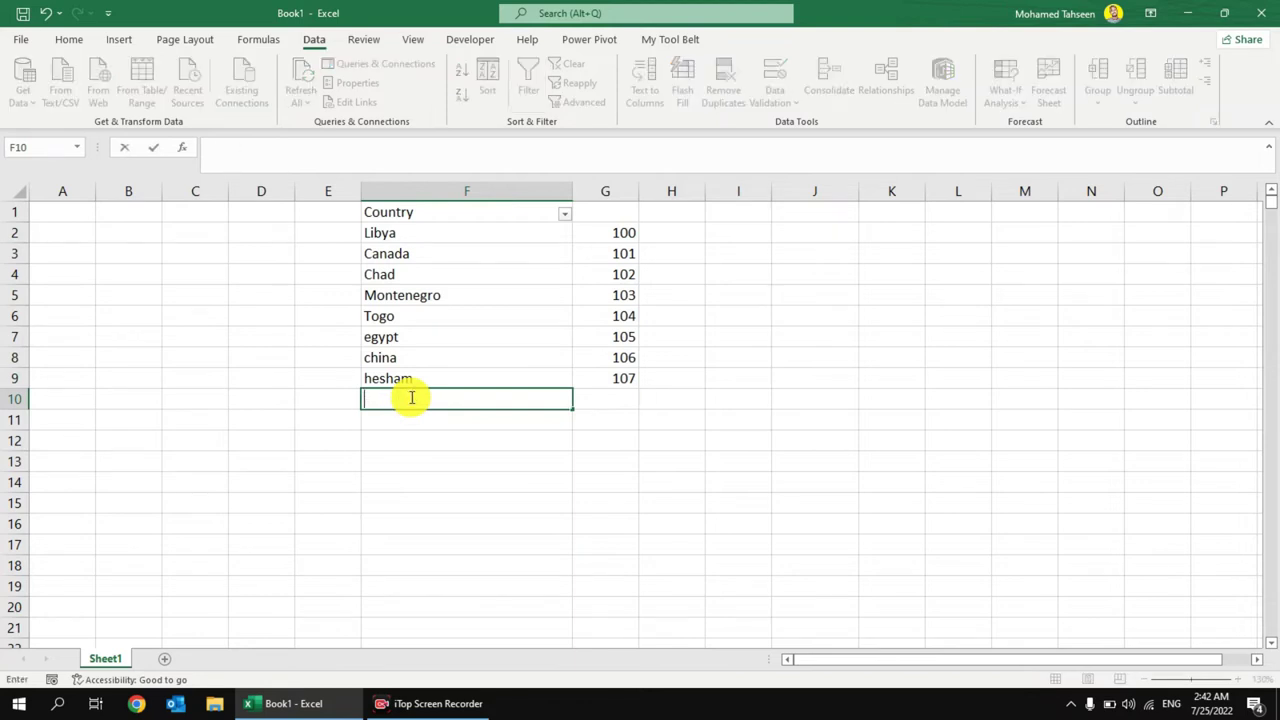
click(610, 398)
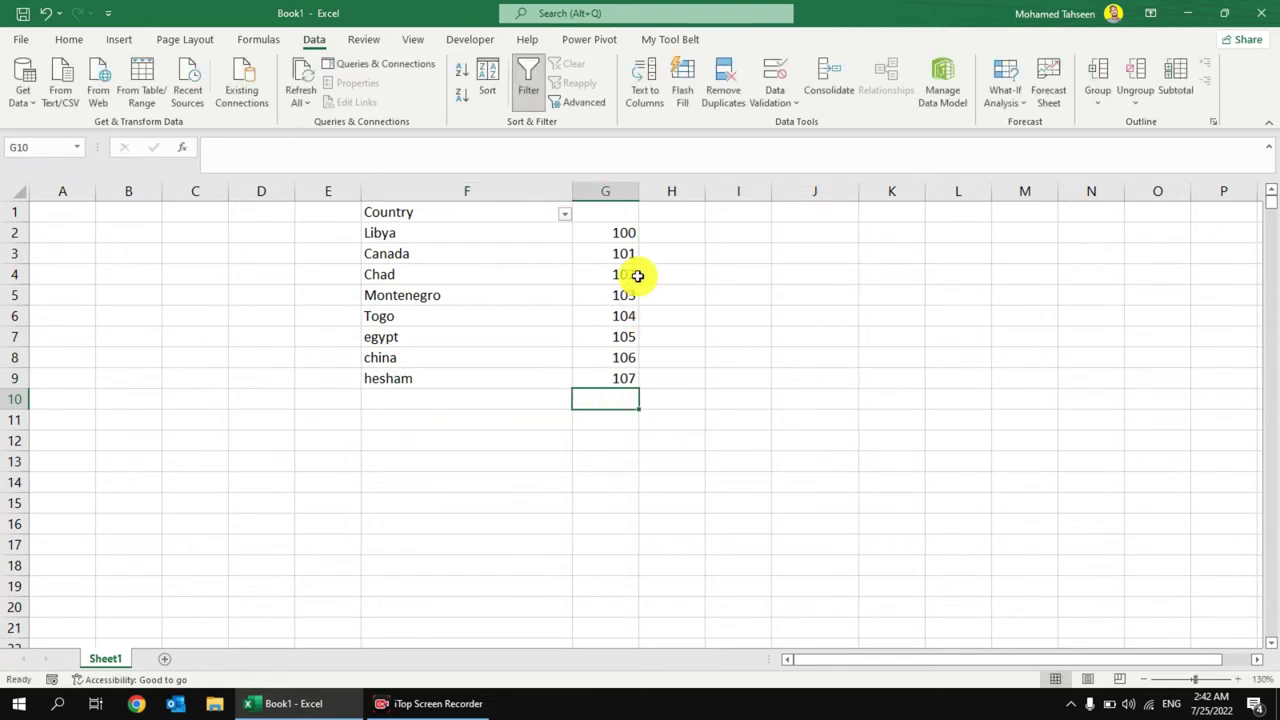
Clear all the numbers from column G.
click(621, 193)
key(Delete)
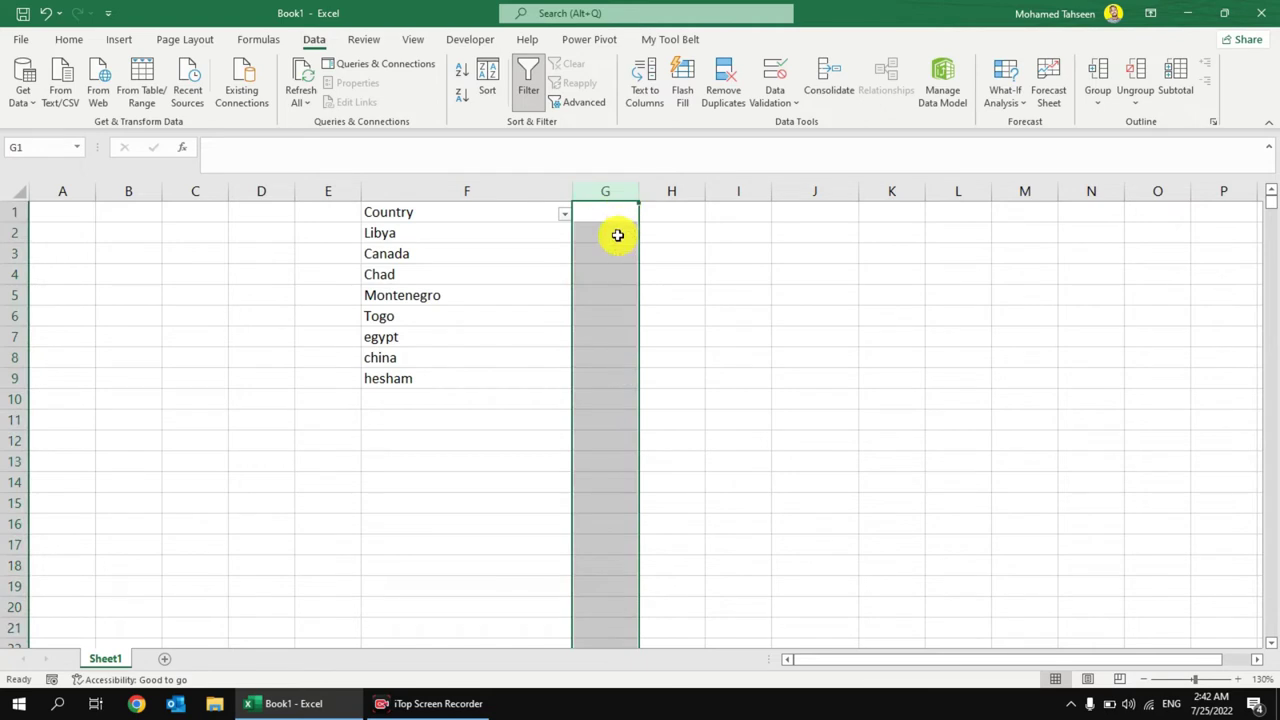
Enter the formula =SEQUENCE(300,1,100,1) in G2 to number 300 rows in one column from 100 in increments of 1.
click(617, 235)
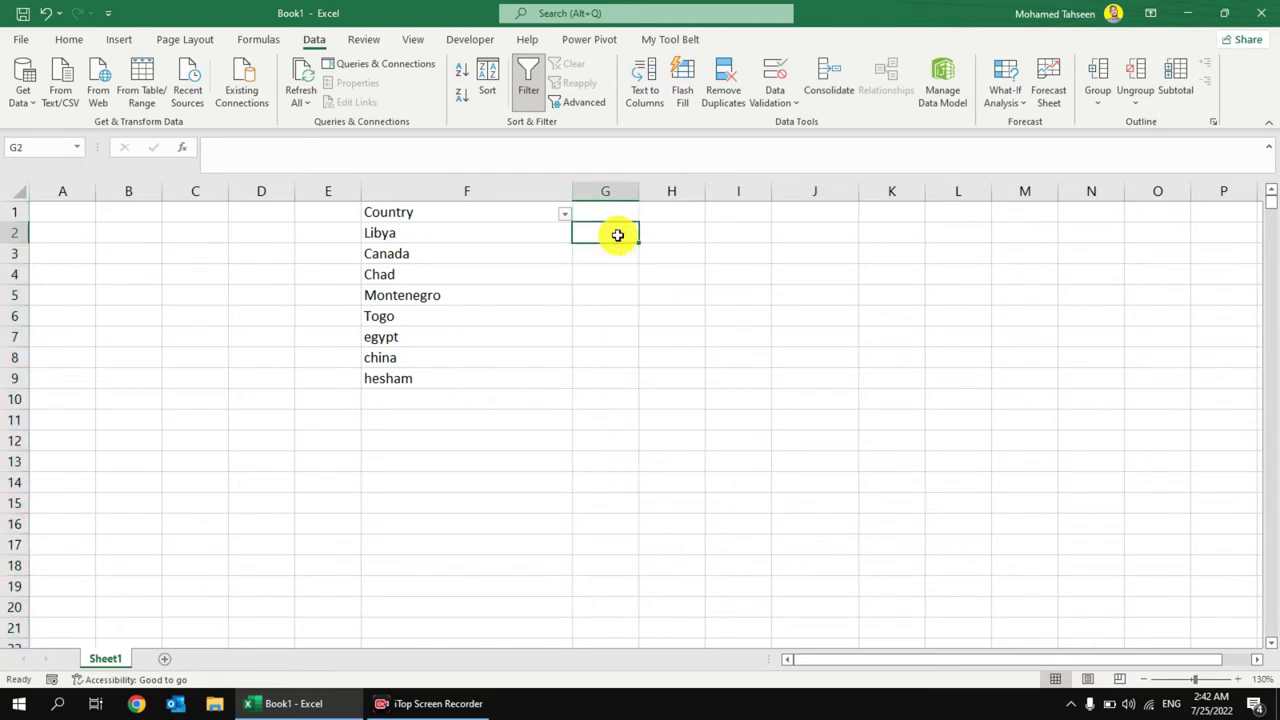
text(=)
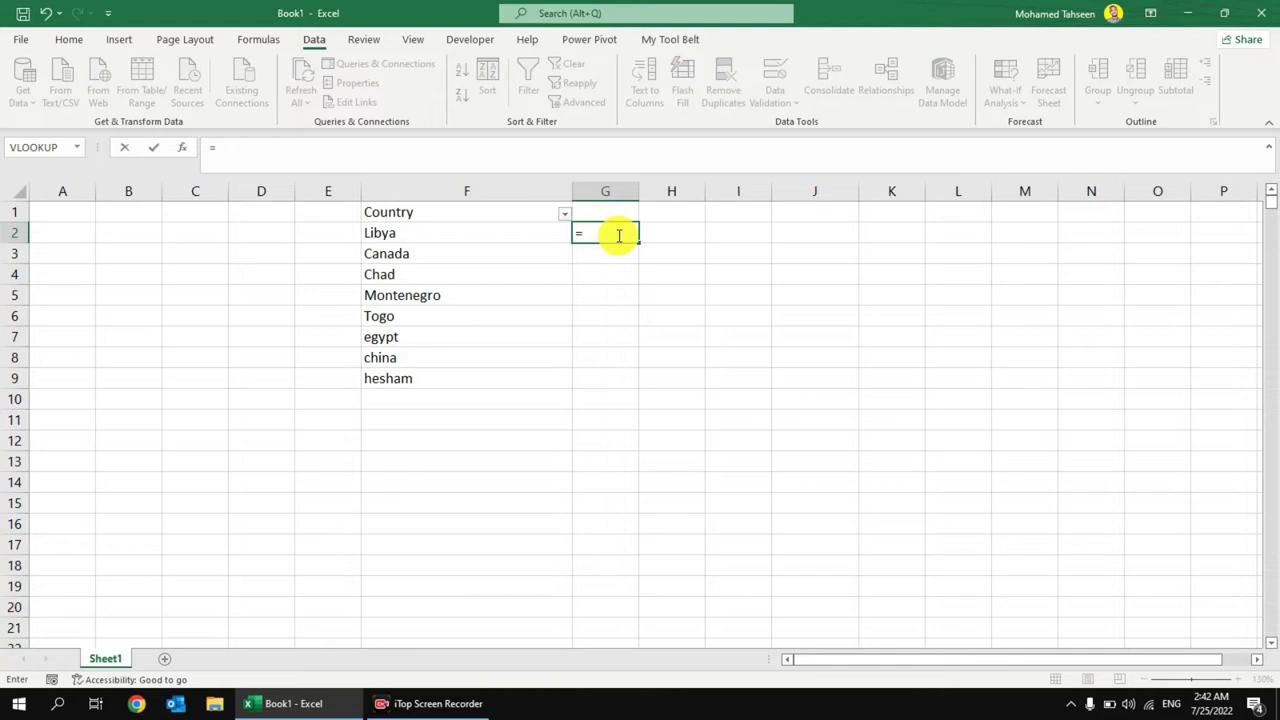
text(seq)
key(Tab)
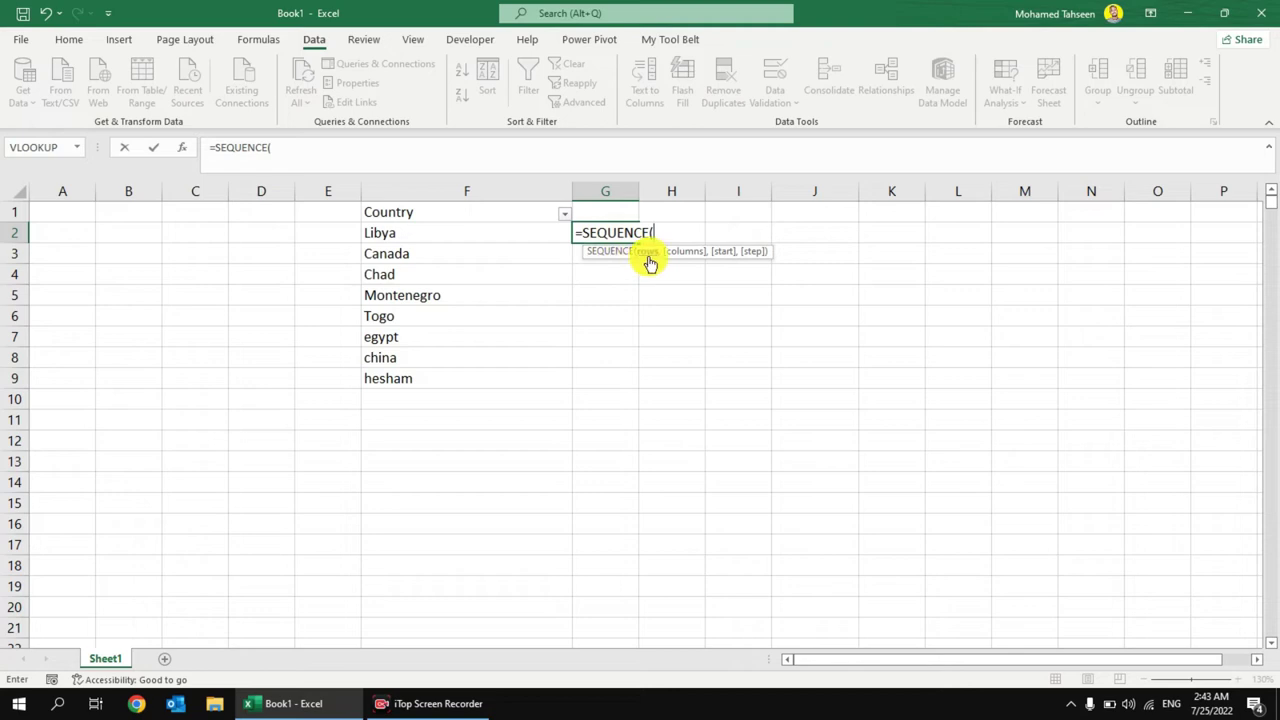
text(300,)
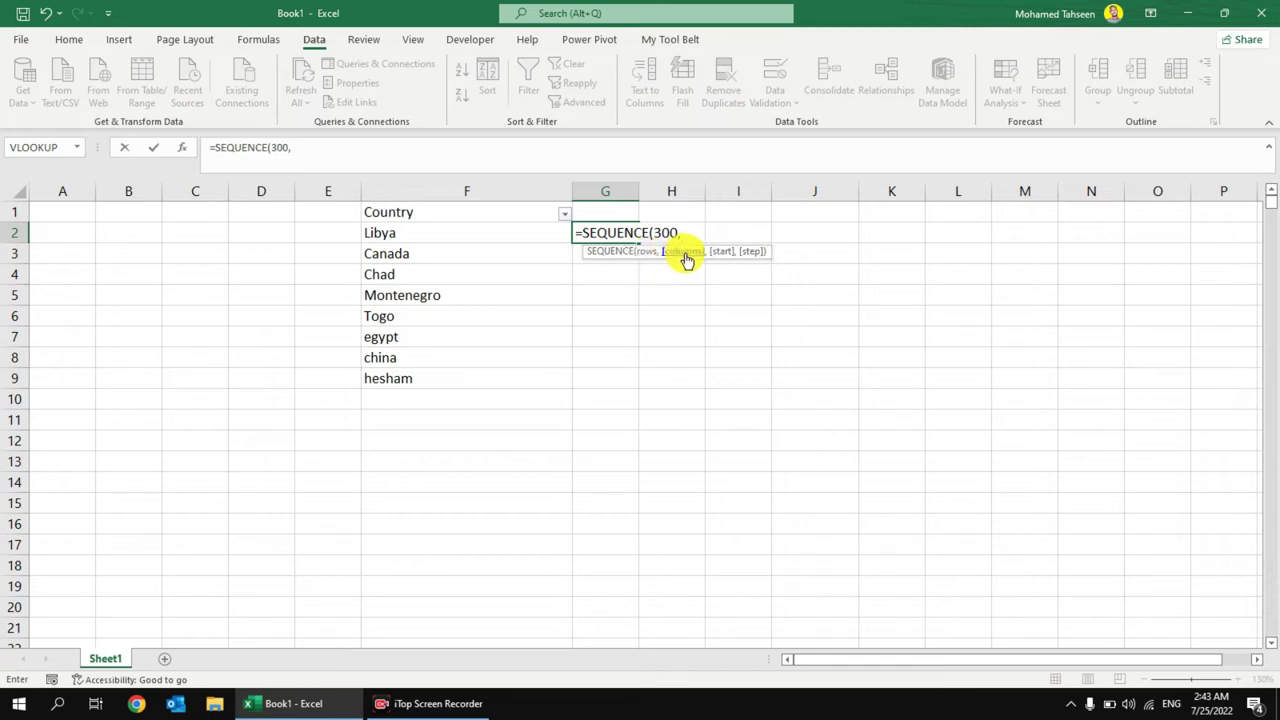
text(1,)
text(100,)
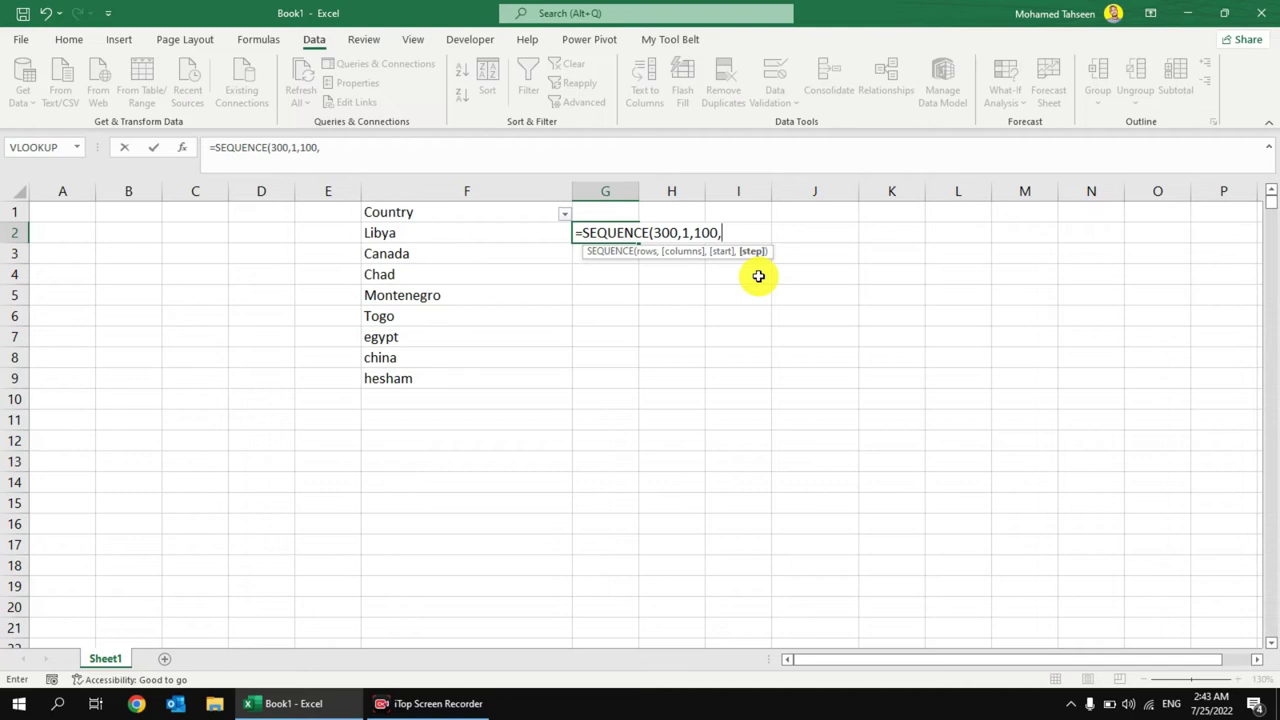
text(1))
key(Return)
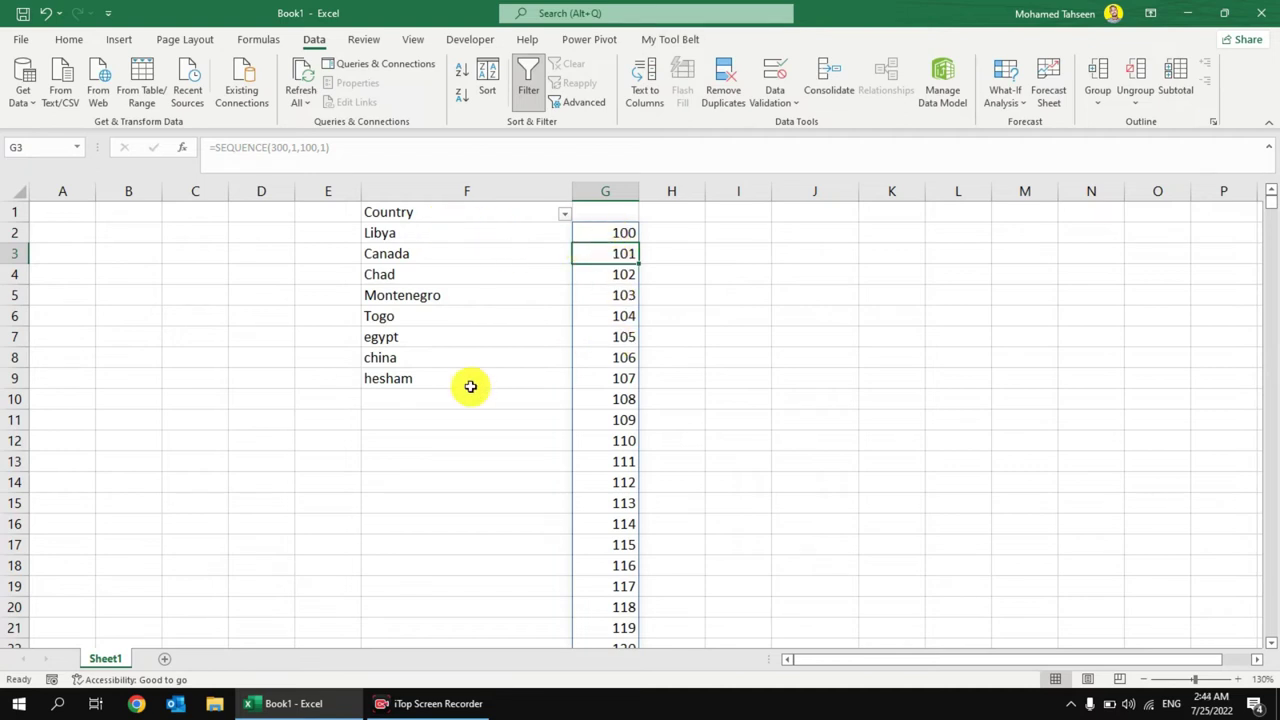
Try adding chad in F10 at the end of the country list, and clear that entry.
click(412, 398)
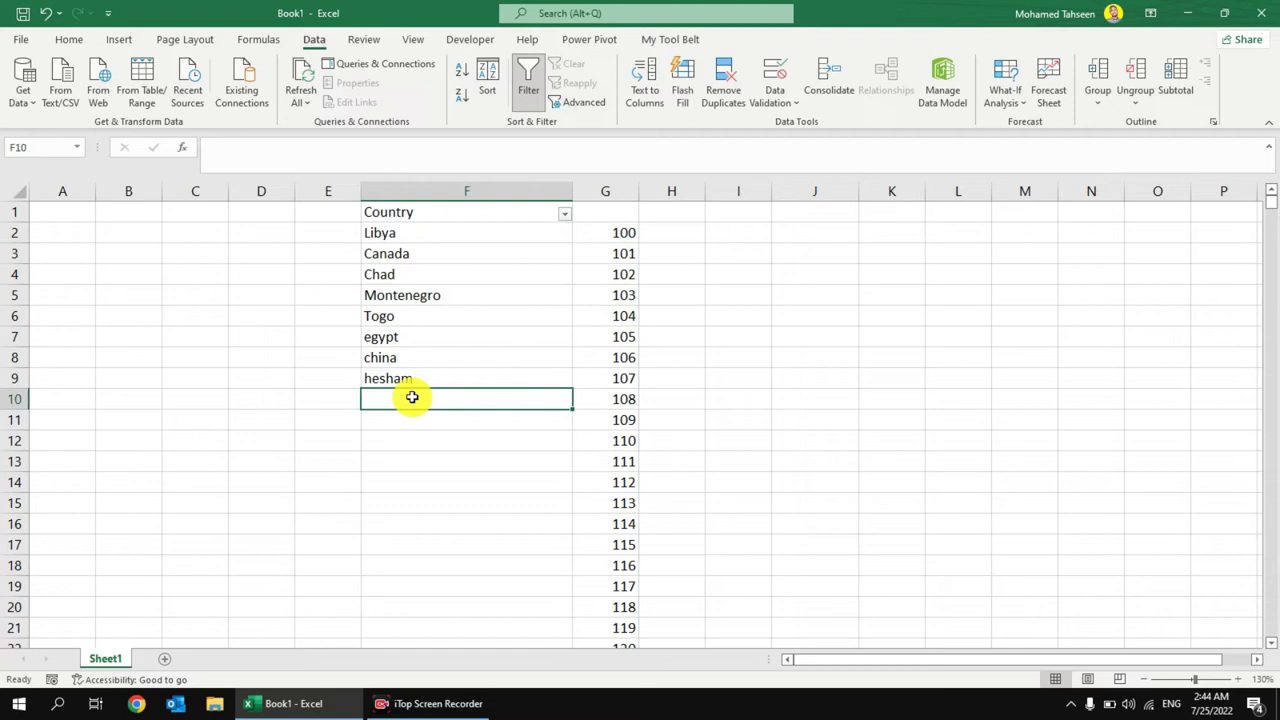
text(chad)
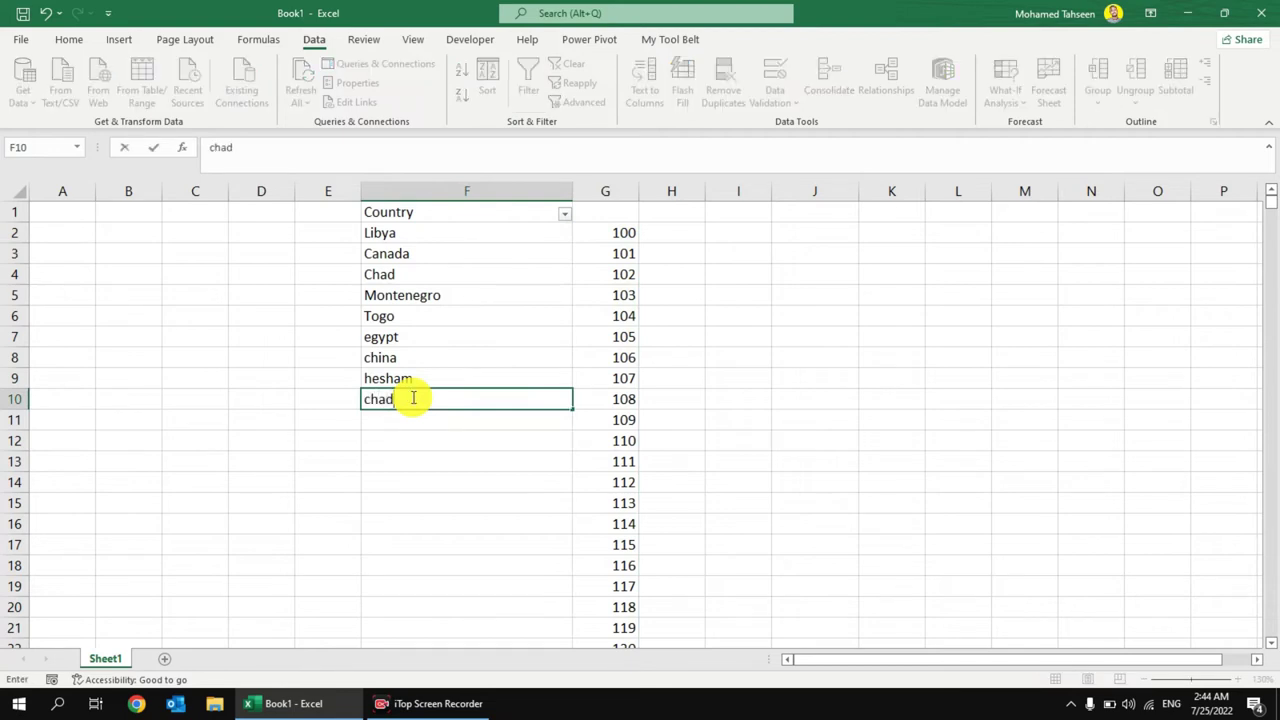
key(Return)
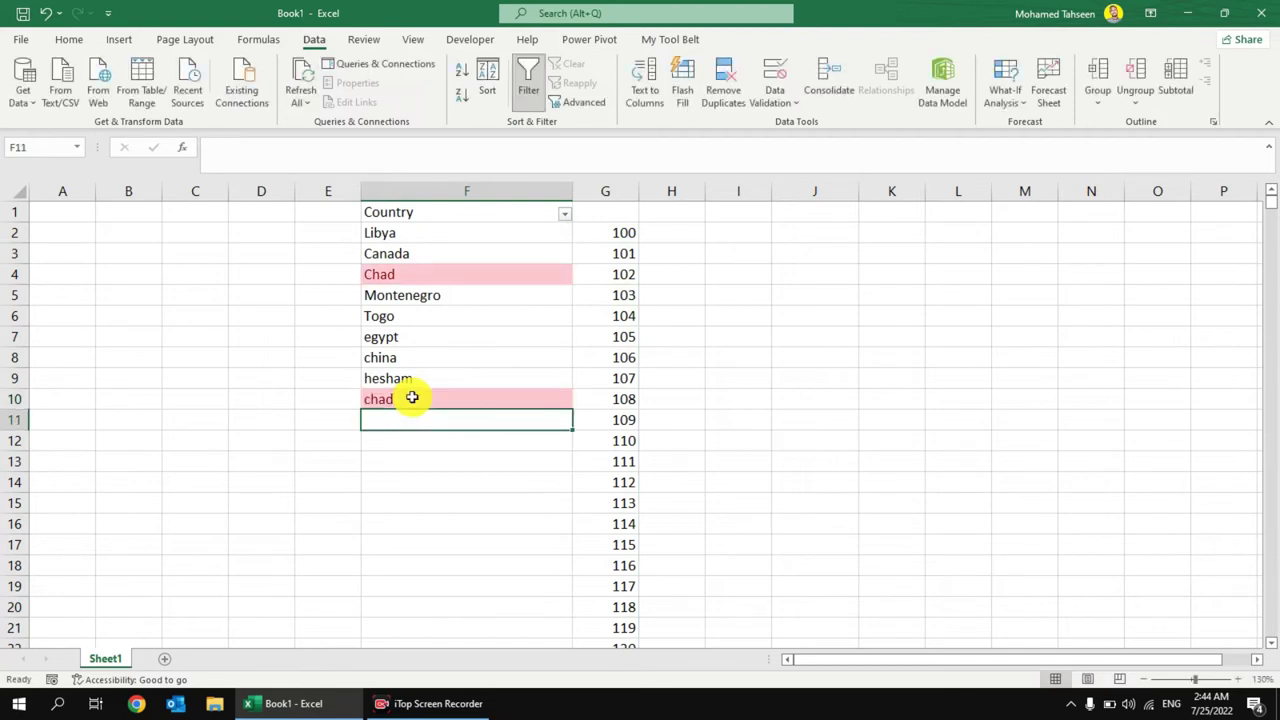
click(487, 392)
key(Delete)
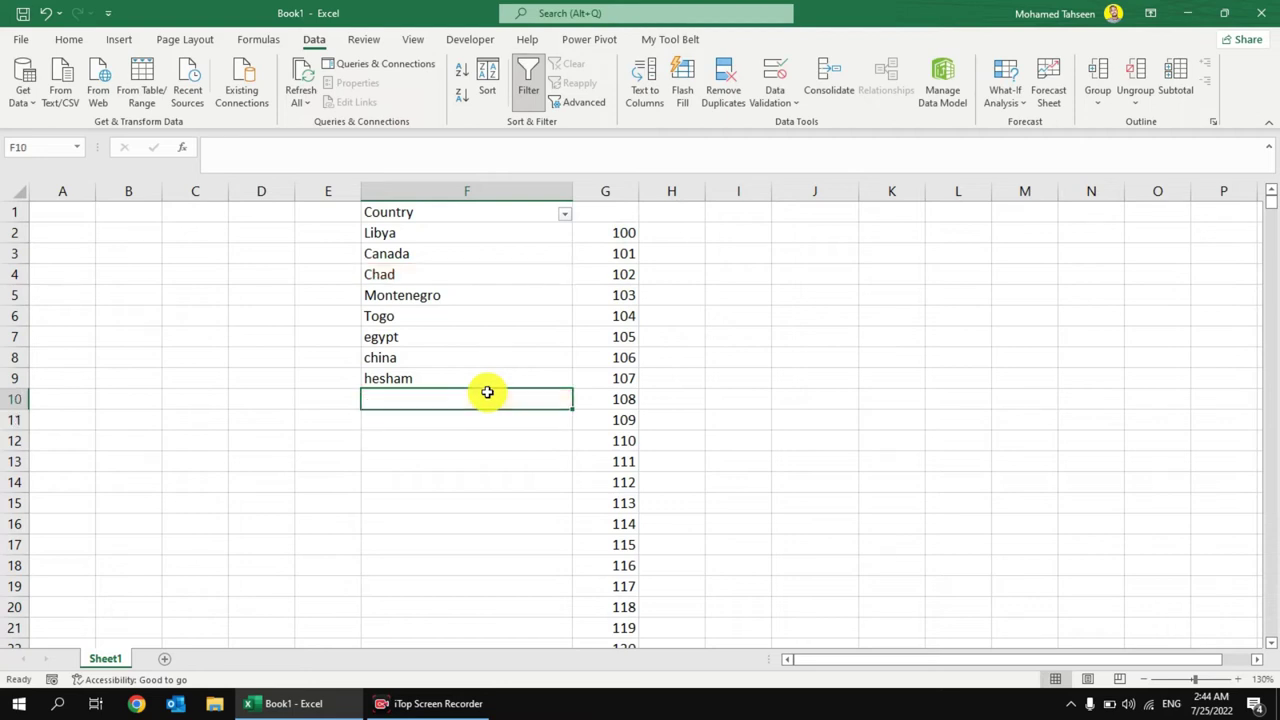
Enter aswan in F10 at the end of the country list.
text(asa)
key(BackSpace)
text(wan)
key(Return)
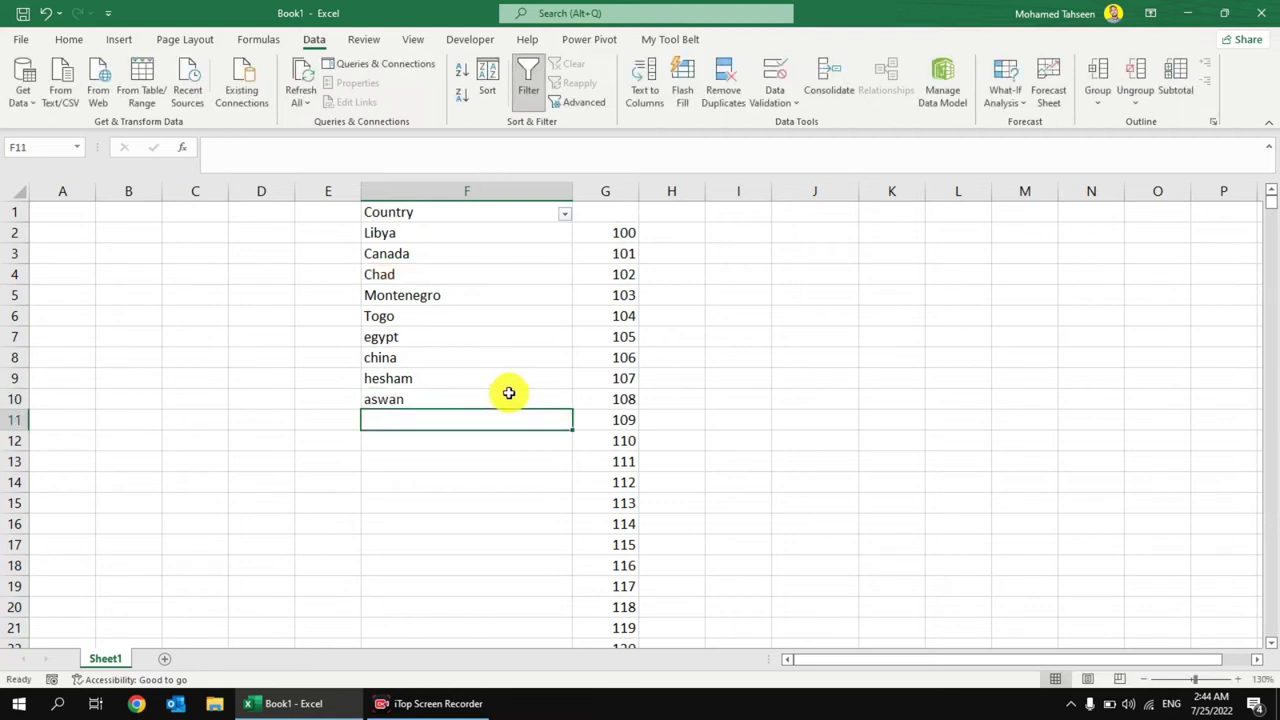
Check the number beside the new entry, the last row of the series in column G, and the SEQUENCE arguments in G2.
click(618, 396)
click(476, 477)
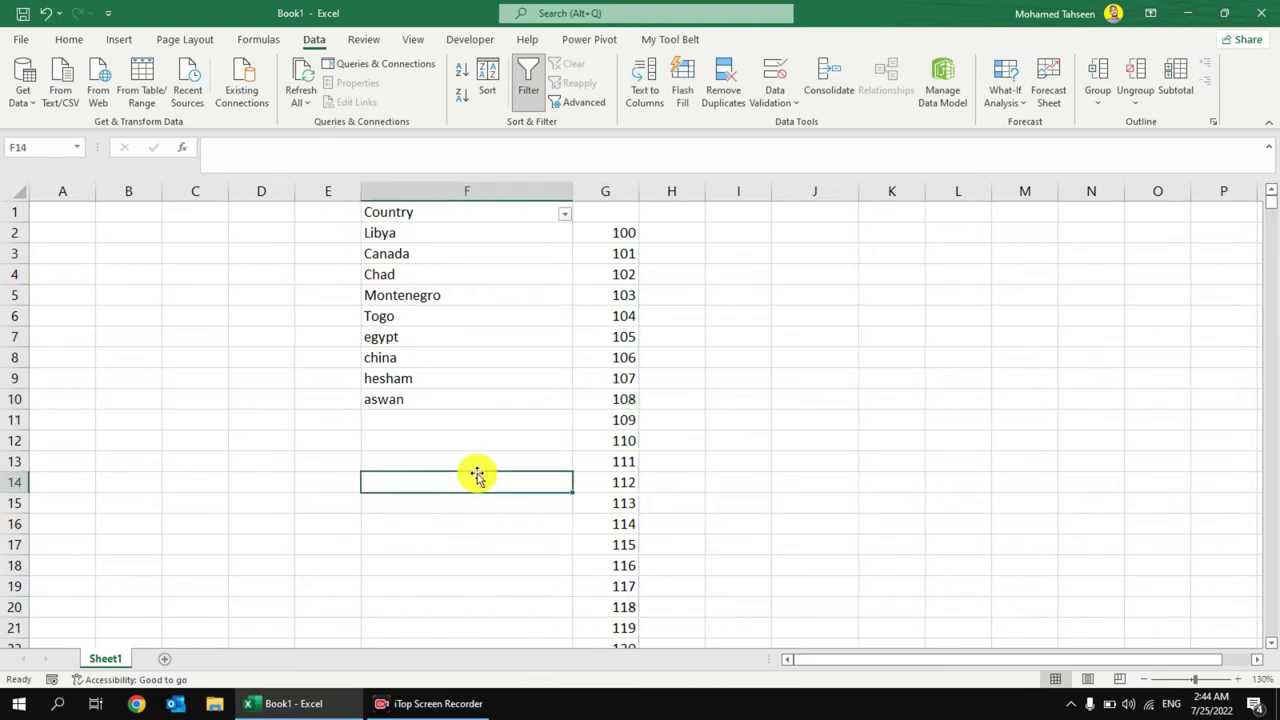
key(Right)
key(ctrl+Down)
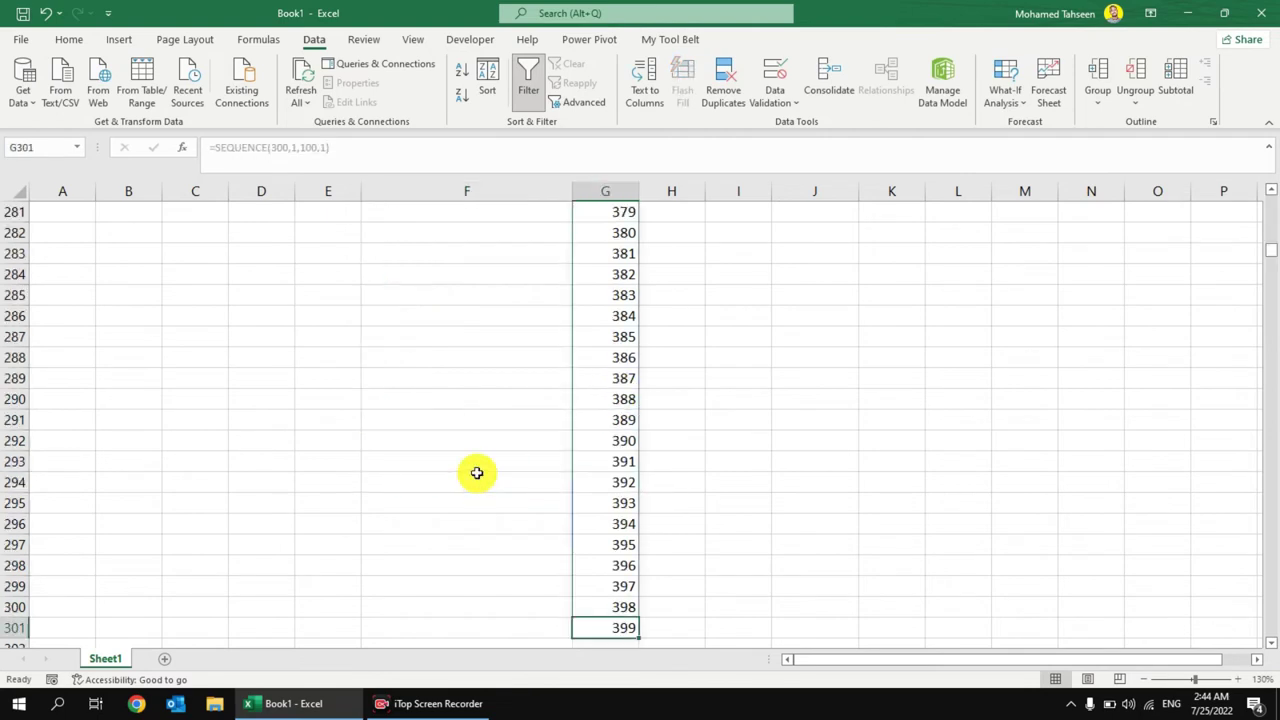
key(ctrl+Up)
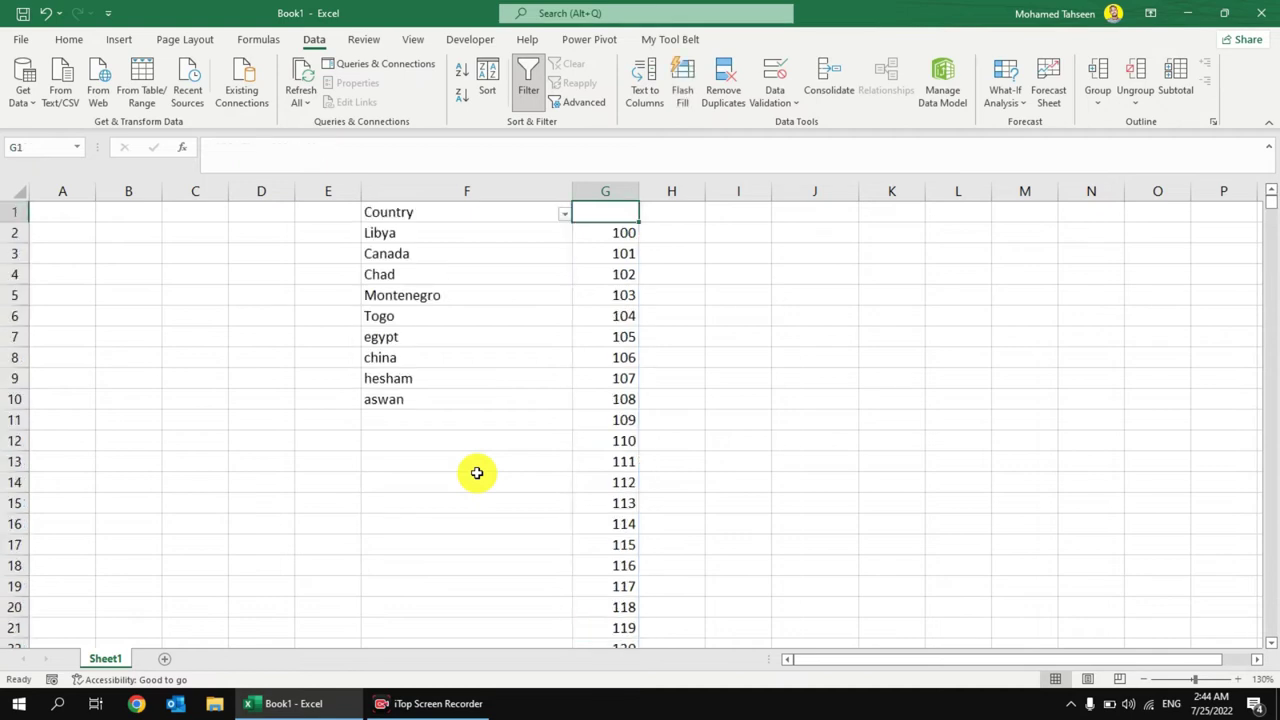
click(289, 148)
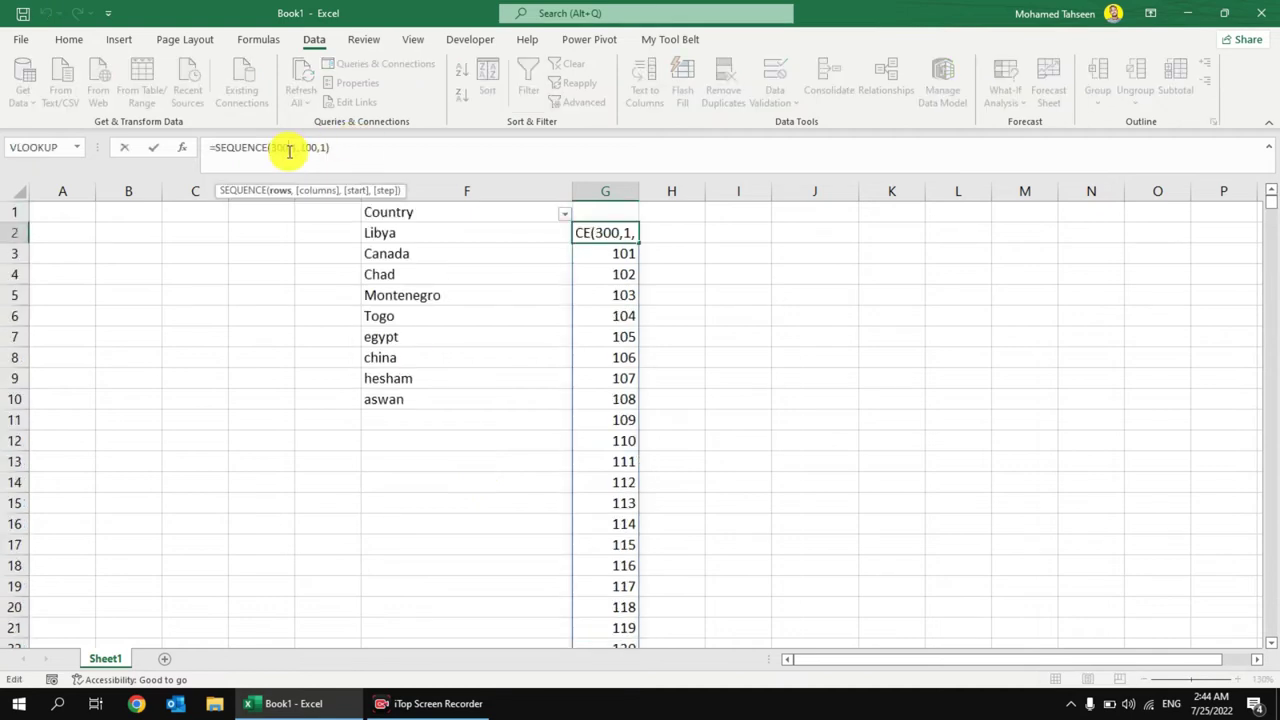
key(Return)
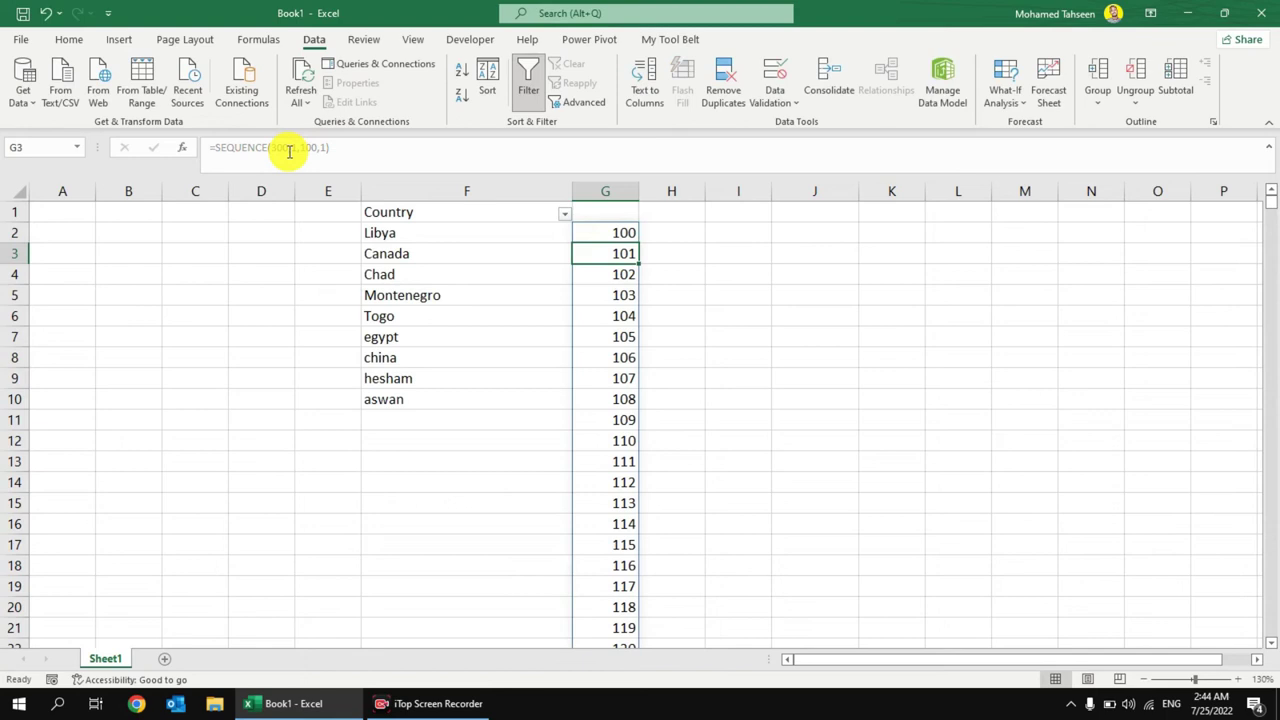
key(ctrl+Down)
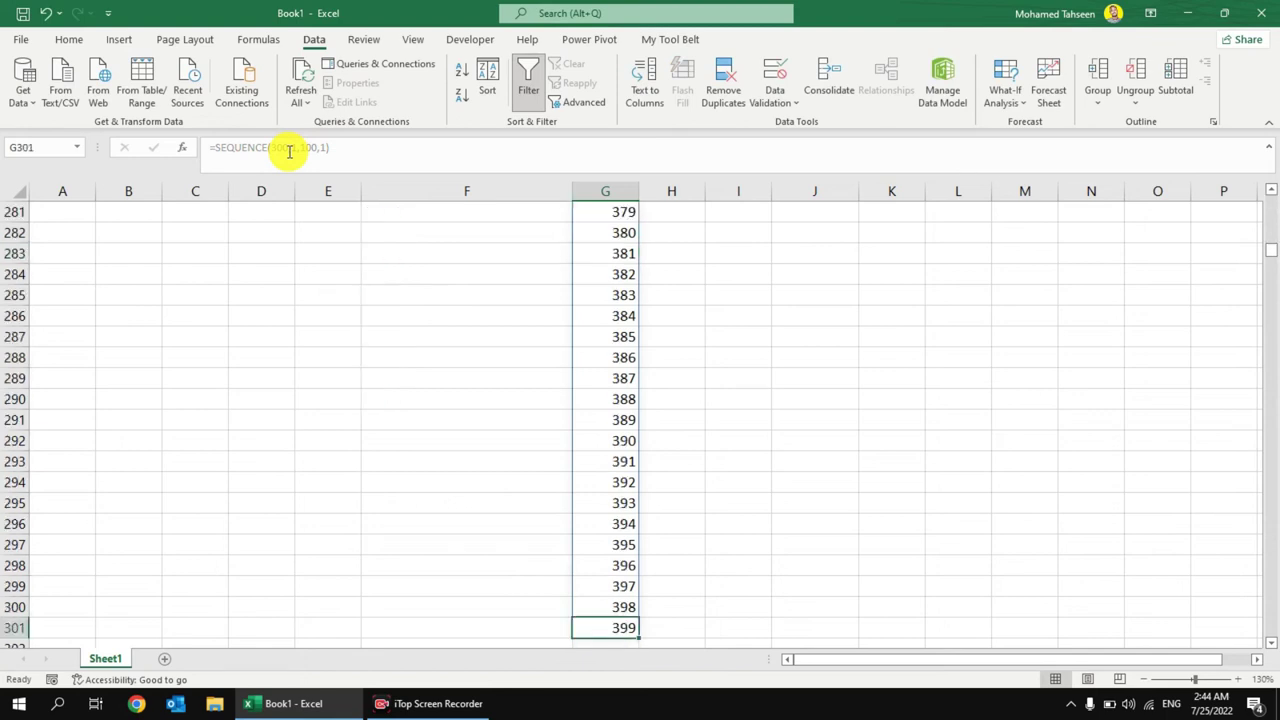
key(ctrl+Up)
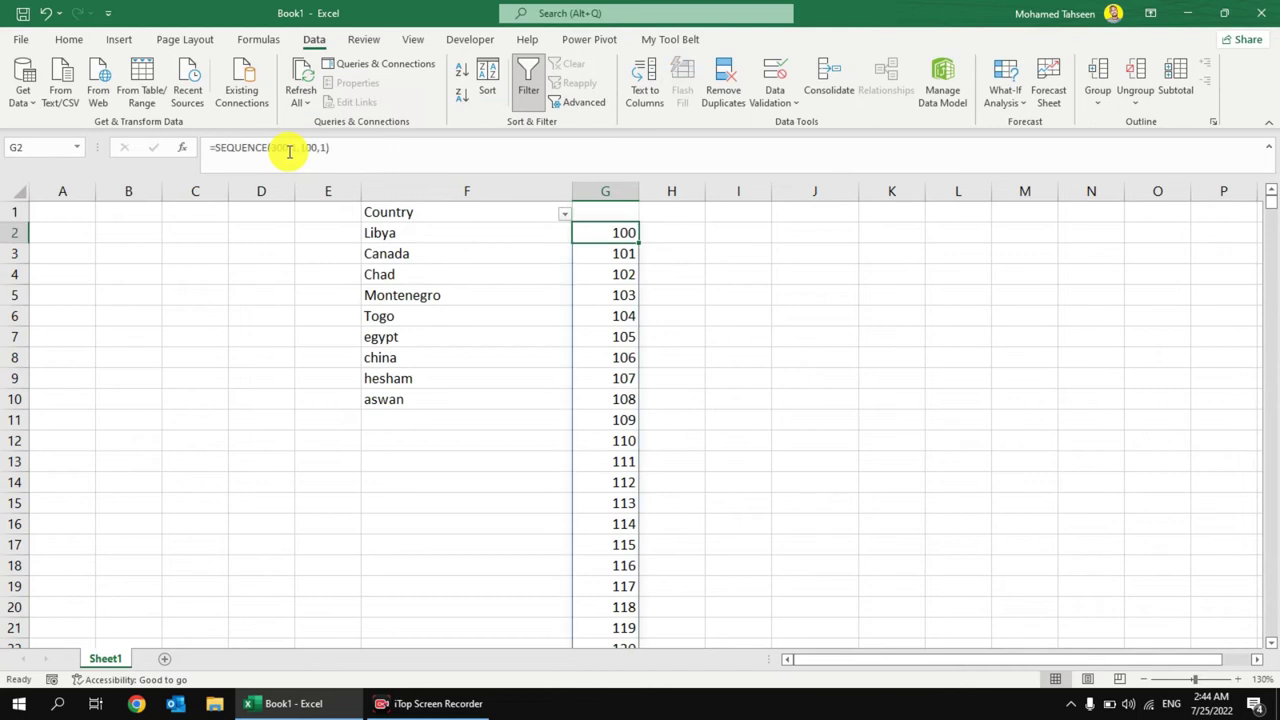
Replace the SEQUENCE formula in G2 with =COUNTA(F:F) to count the filled cells of the Country column.
key(Delete)
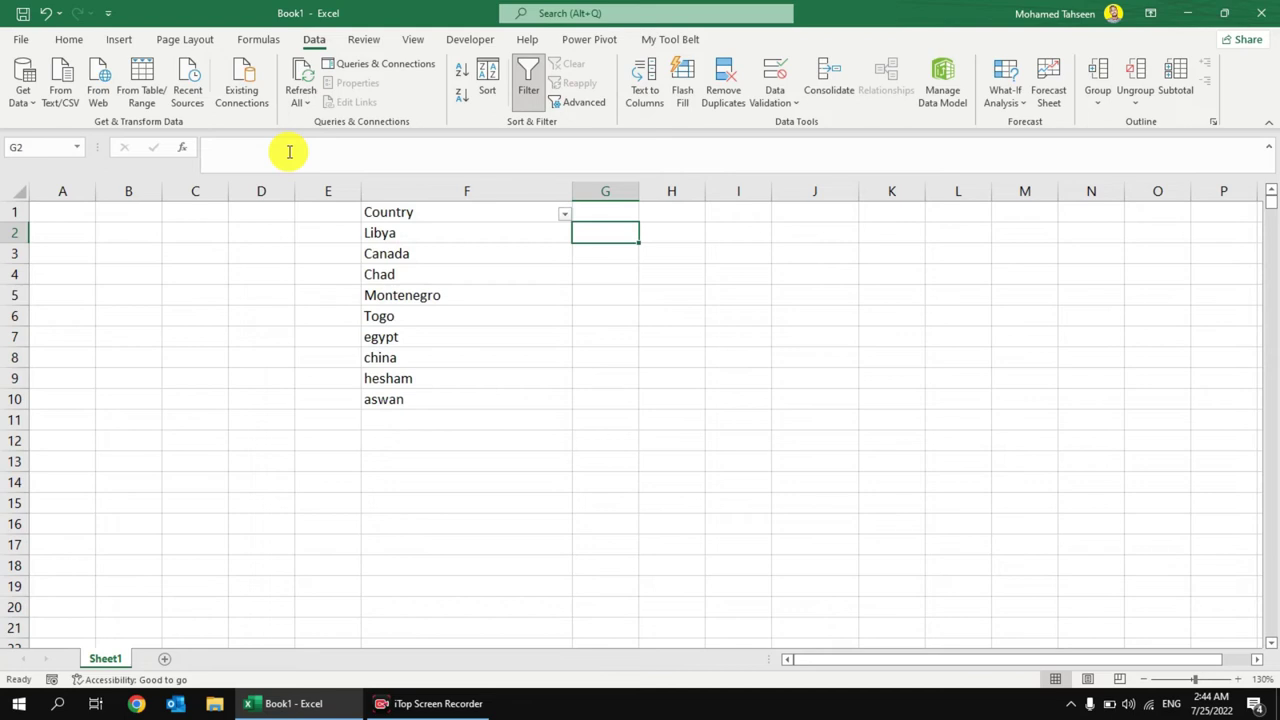
text(=)
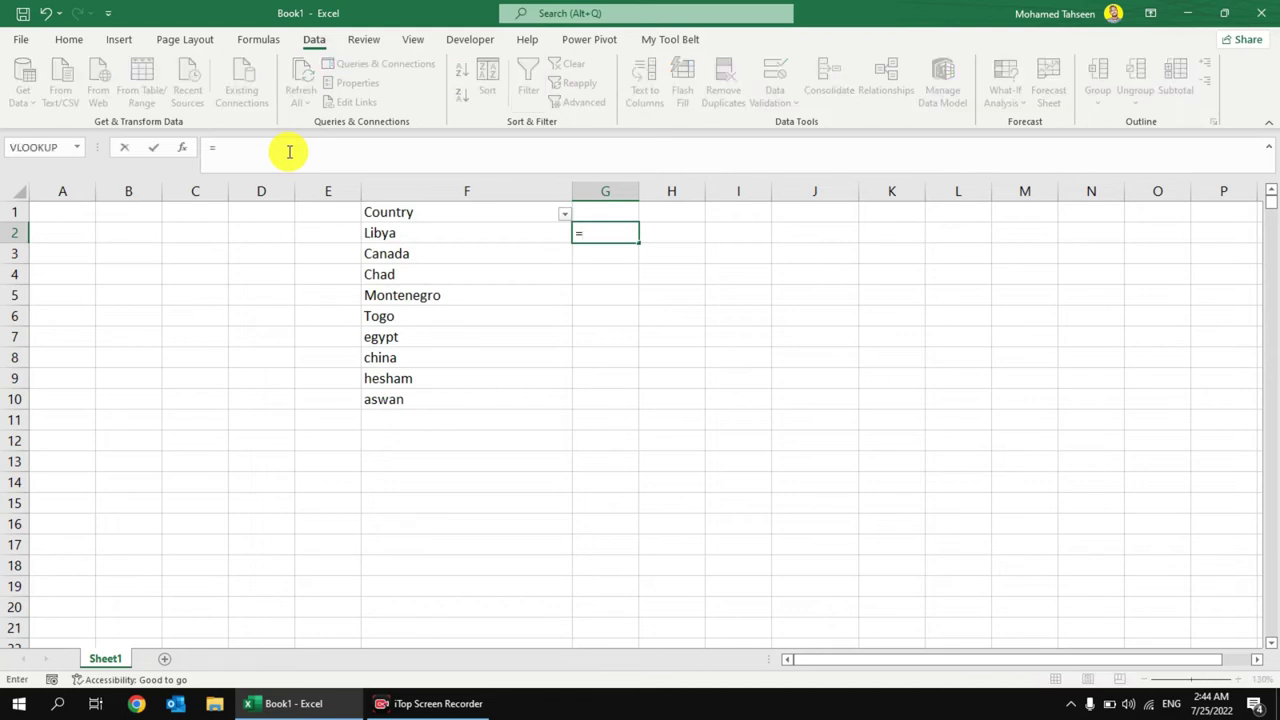
text(counta)
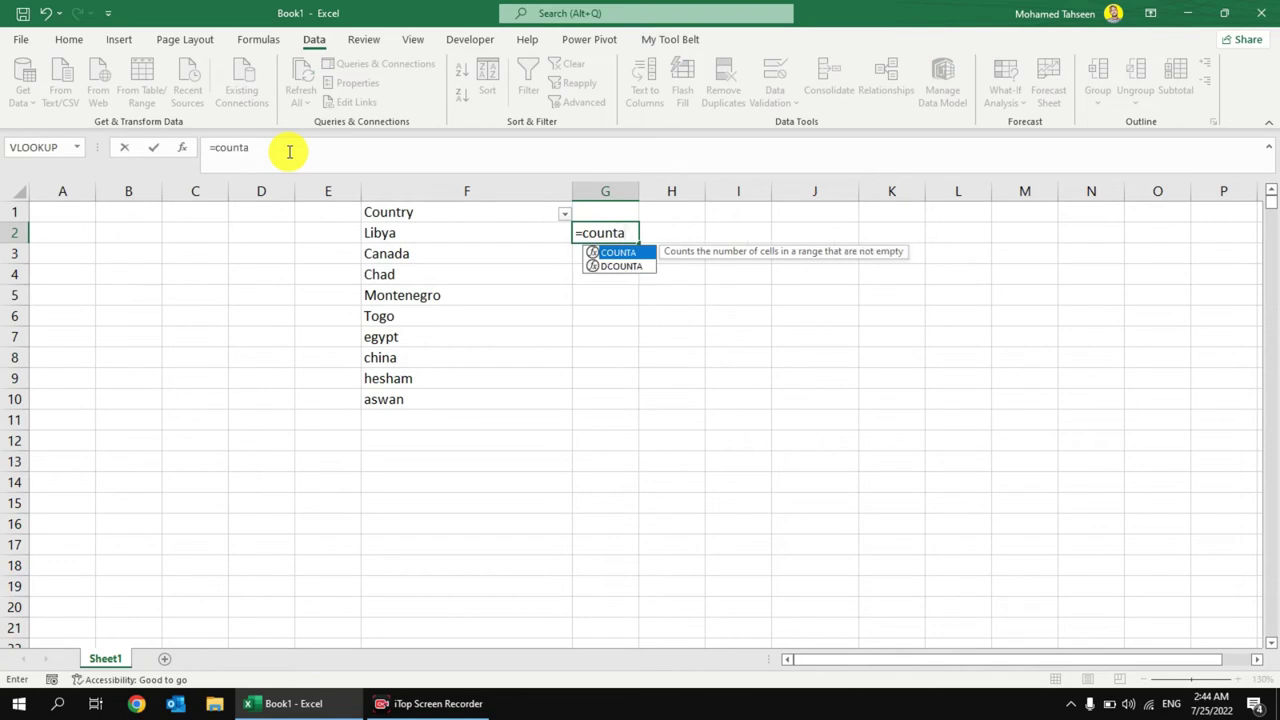
key(Tab)
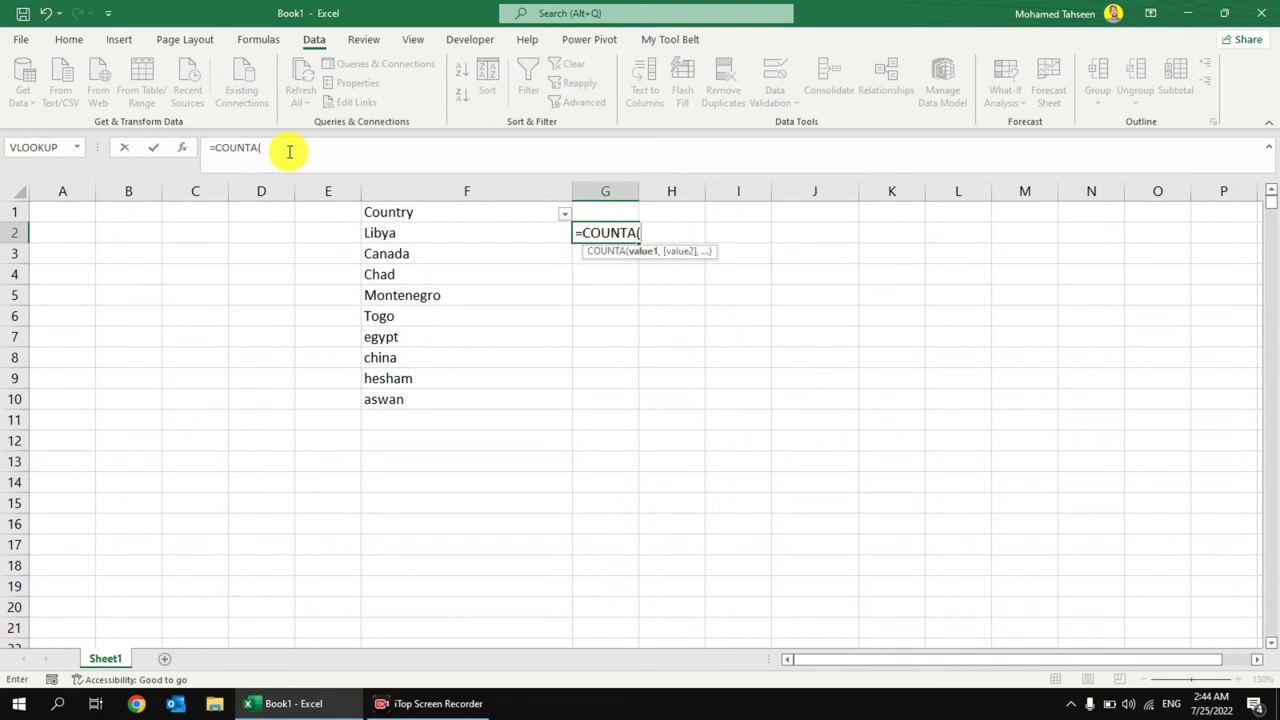
click(399, 181)
text())
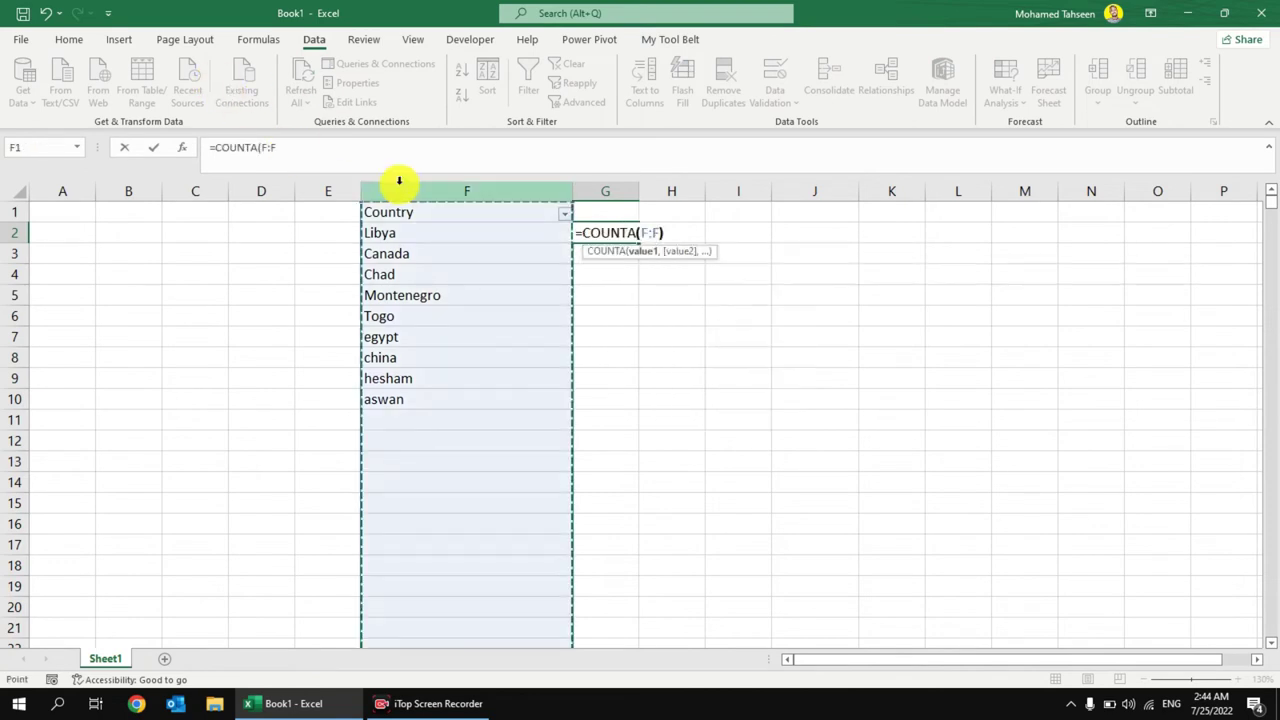
key(Return)
Compare the COUNTA result in G2 with the cell count of the range F1:F10.
click(628, 226)
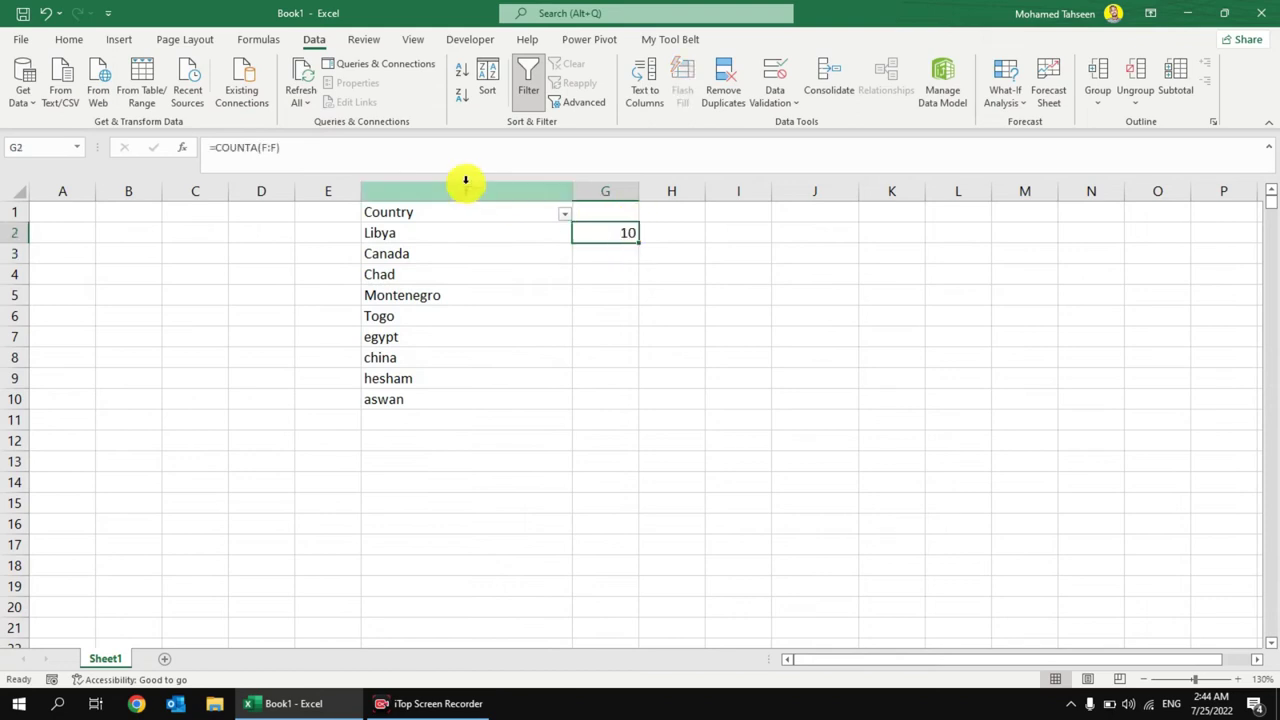
drag(480, 214, 491, 402)
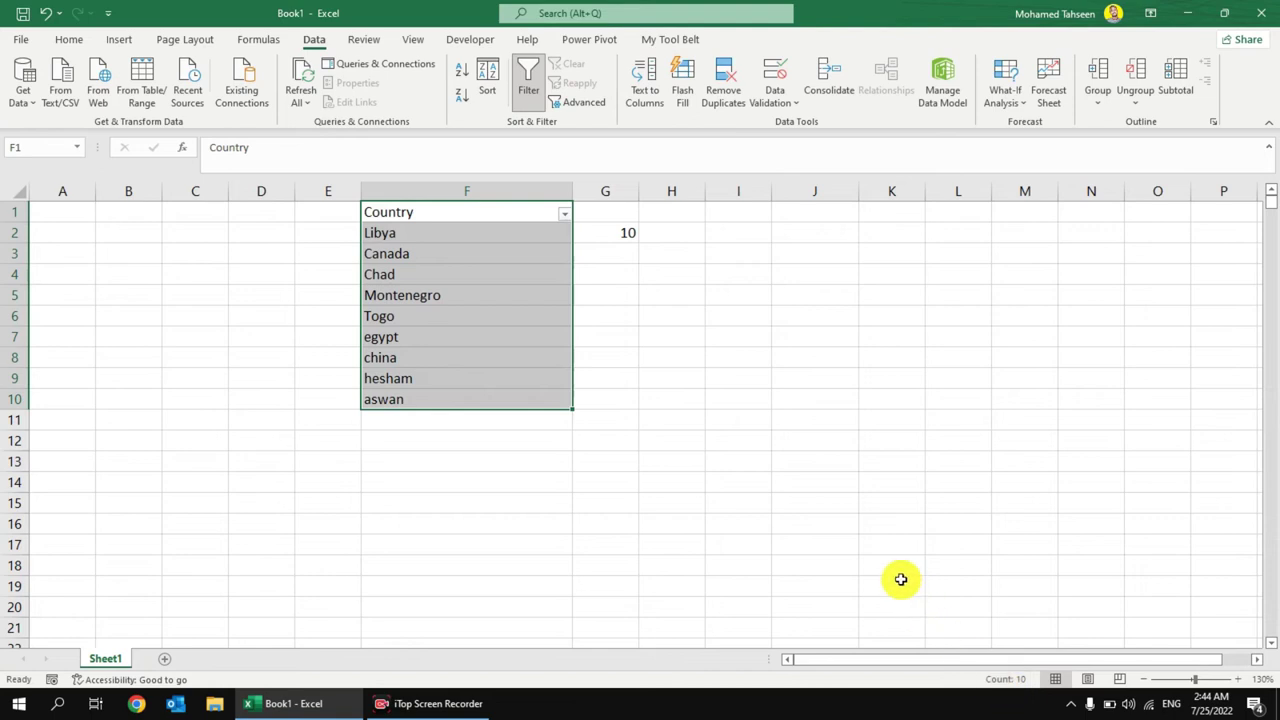
click(606, 236)
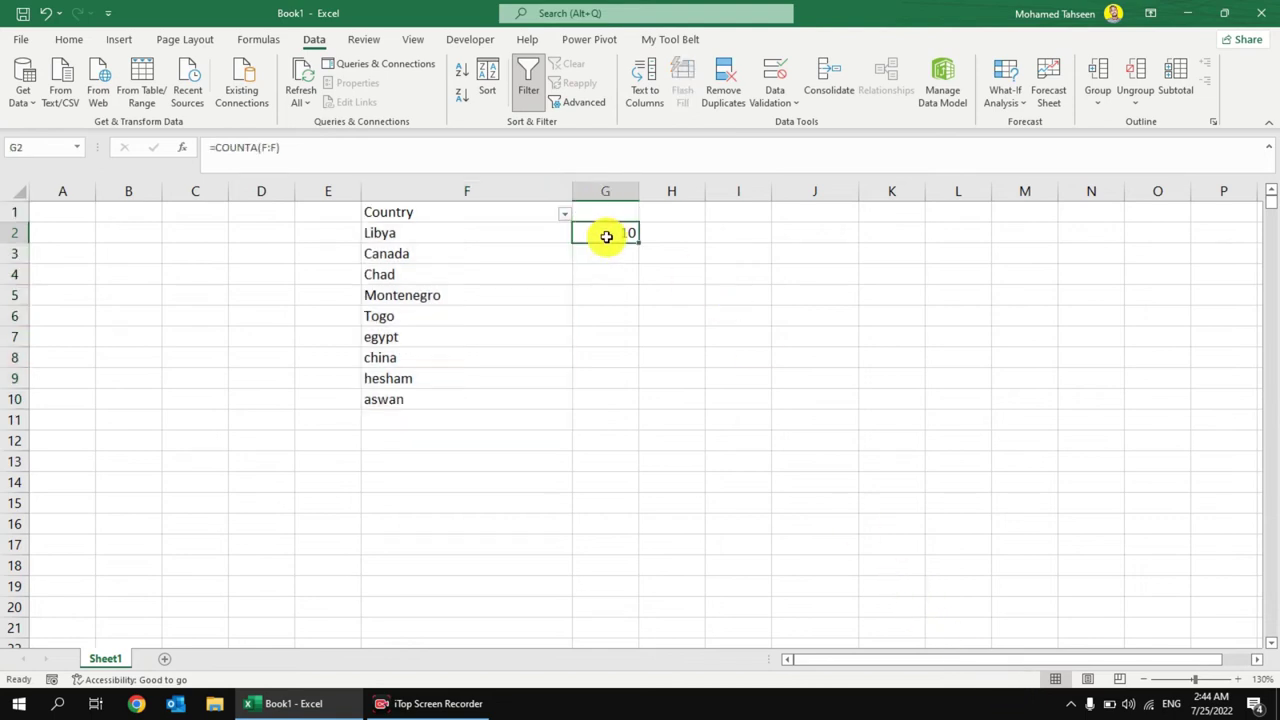
Fill the Country header cell F1 with yellow.
click(444, 211)
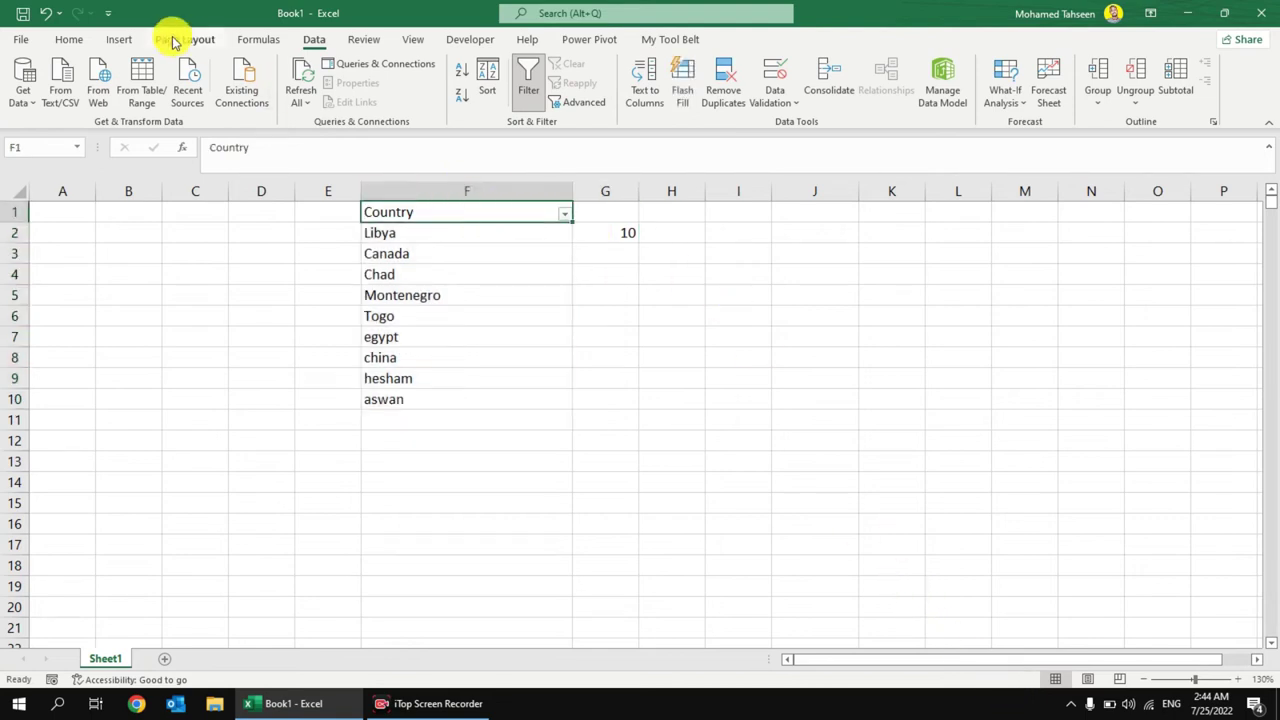
click(72, 40)
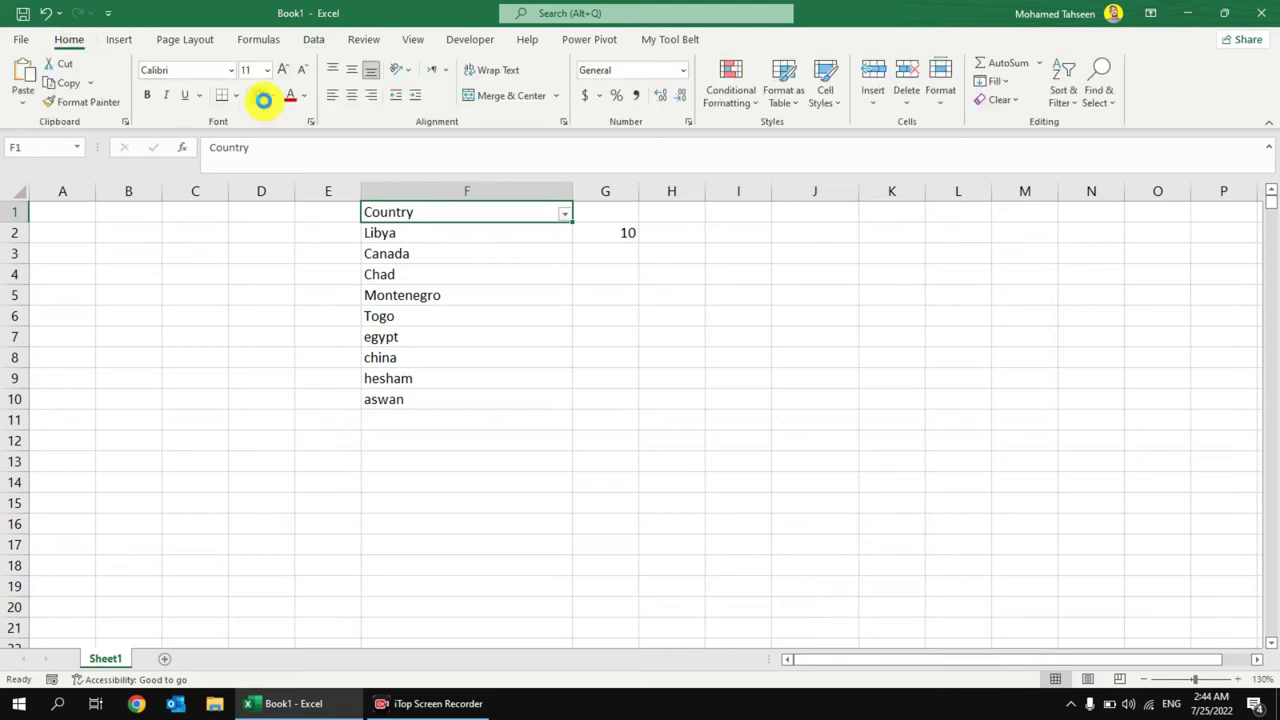
click(261, 95)
Change the G2 formula to =COUNTA(F:F)-1 so that the header is left out of the count.
click(616, 233)
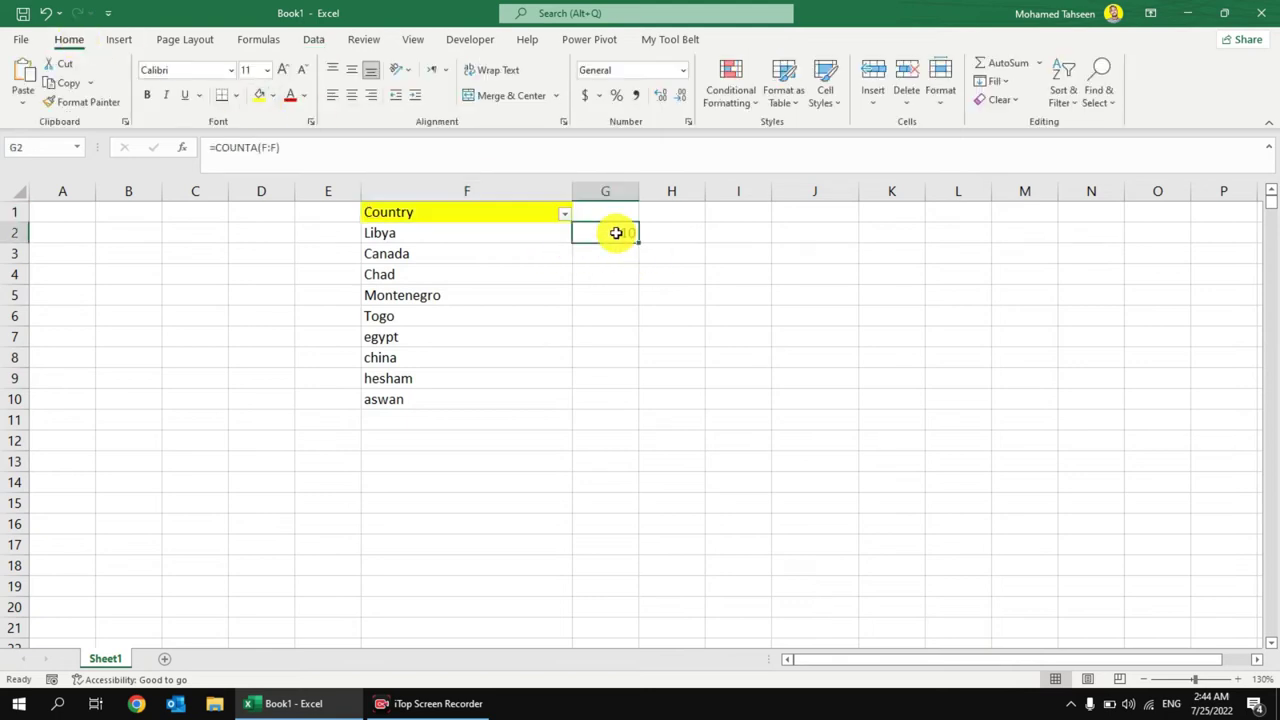
click(355, 151)
text(-)
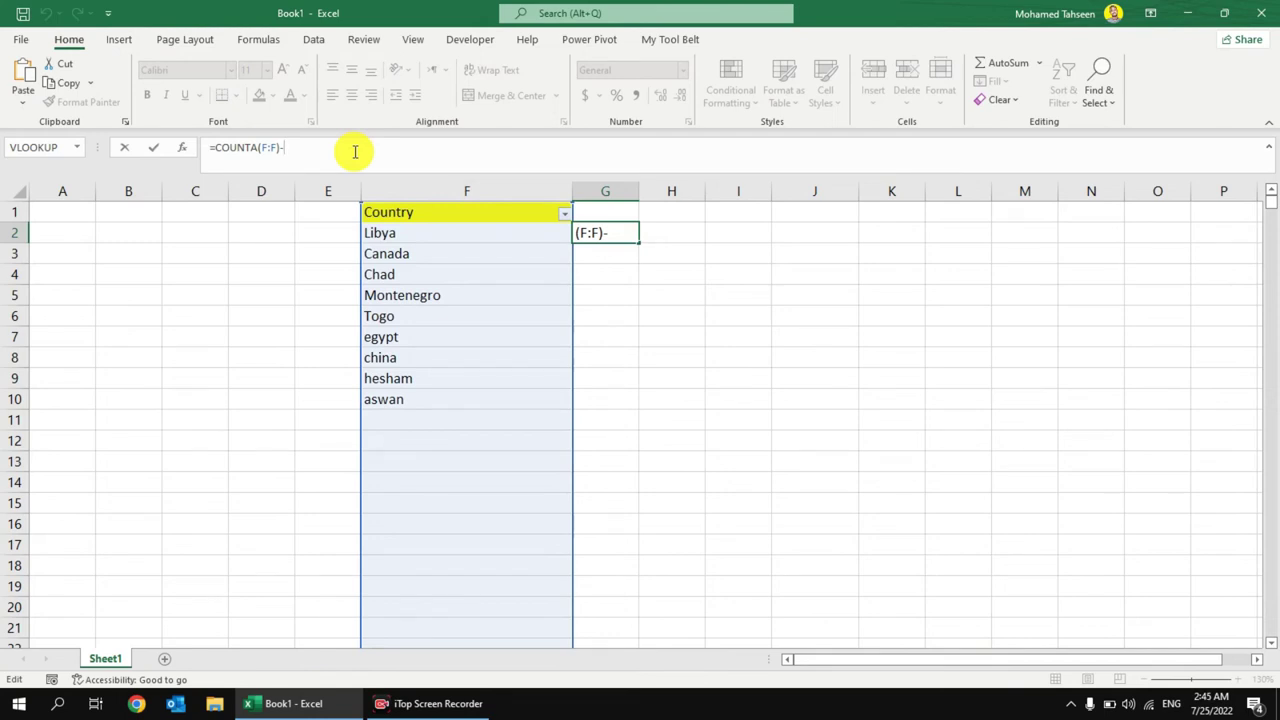
text(11)
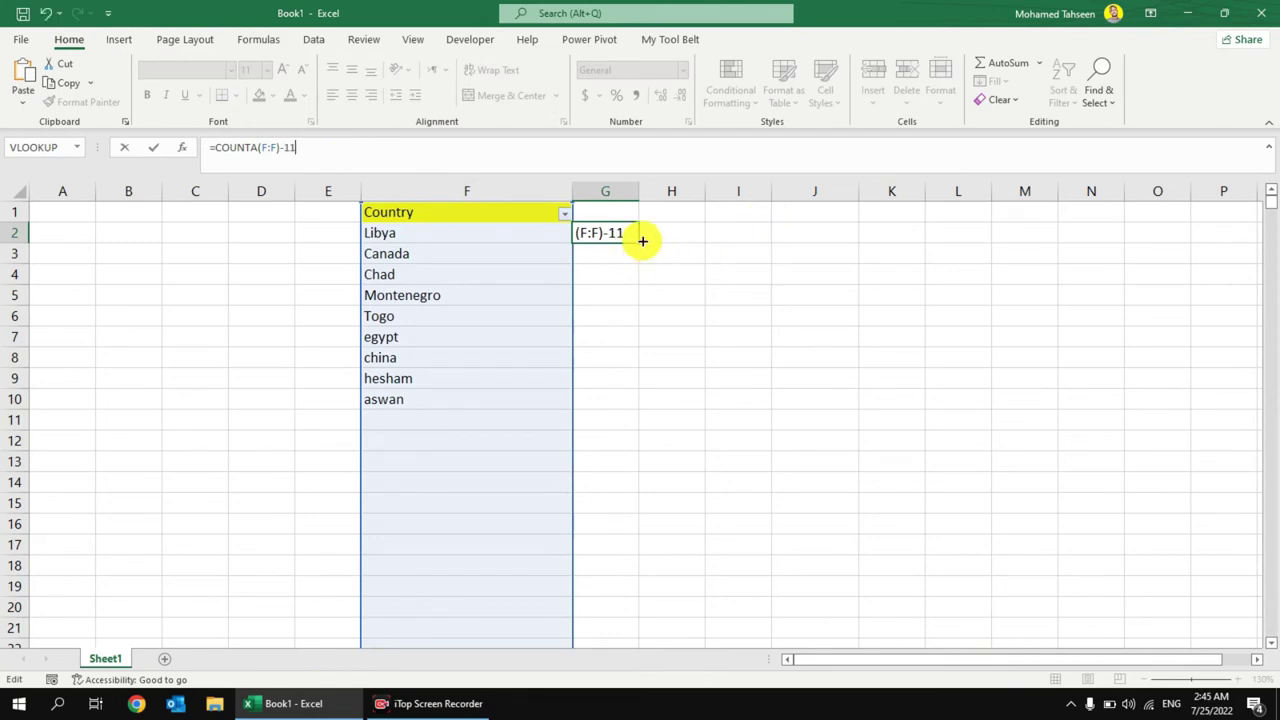
key(Return)
drag(531, 228, 614, 366)
click(597, 190)
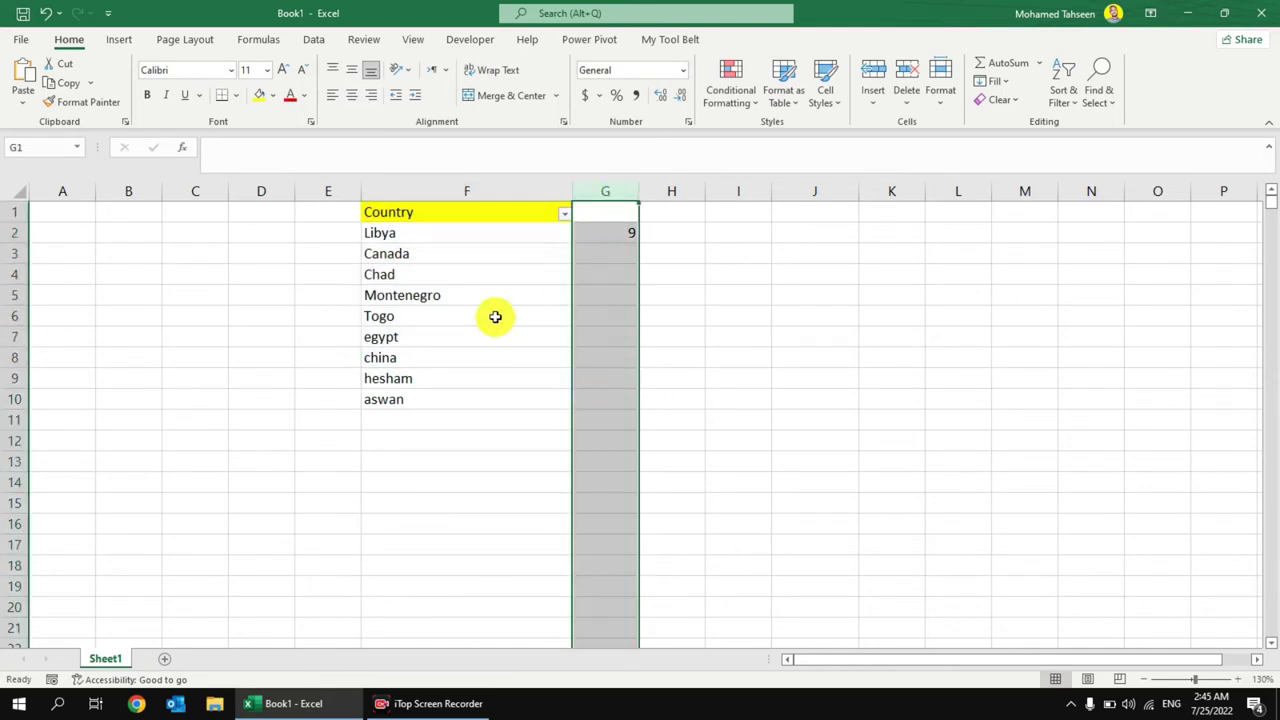
Enter the sample text ygtjhygf in F11 below the country list to test the count formula.
click(470, 357)
click(432, 417)
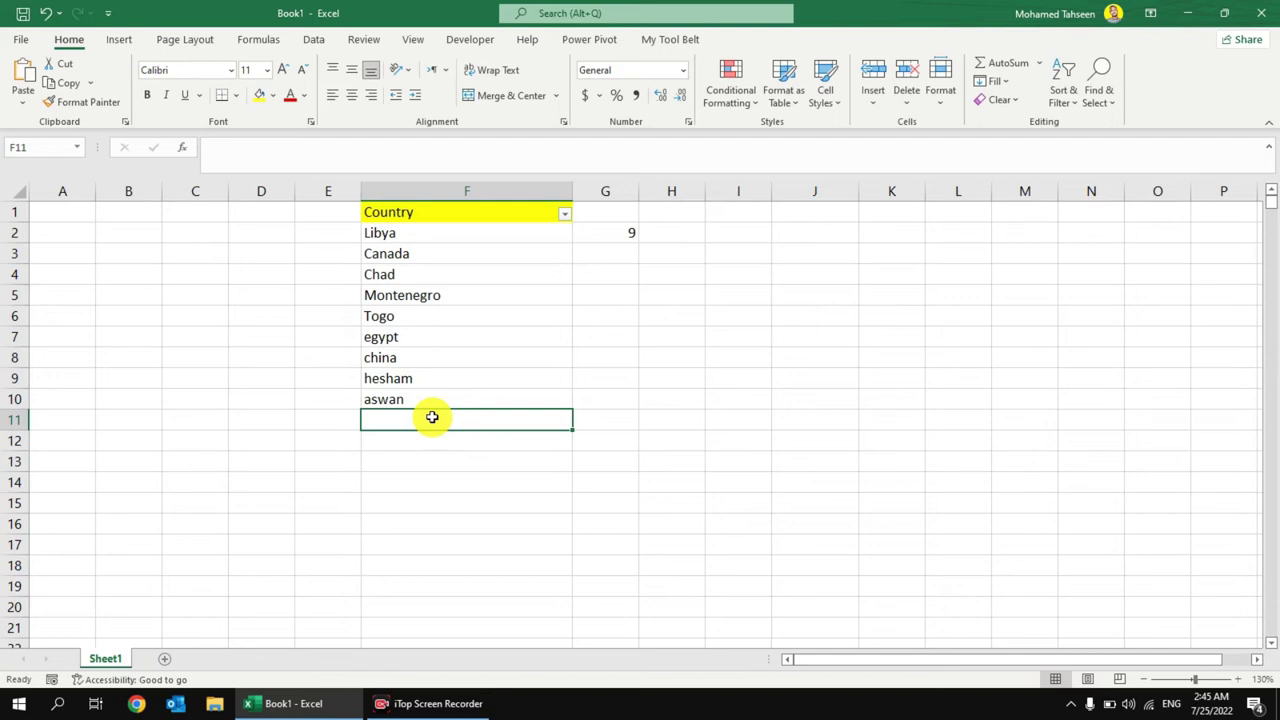
text(ygtjhygf)
key(Return)
drag(612, 241, 500, 237)
click(496, 240)
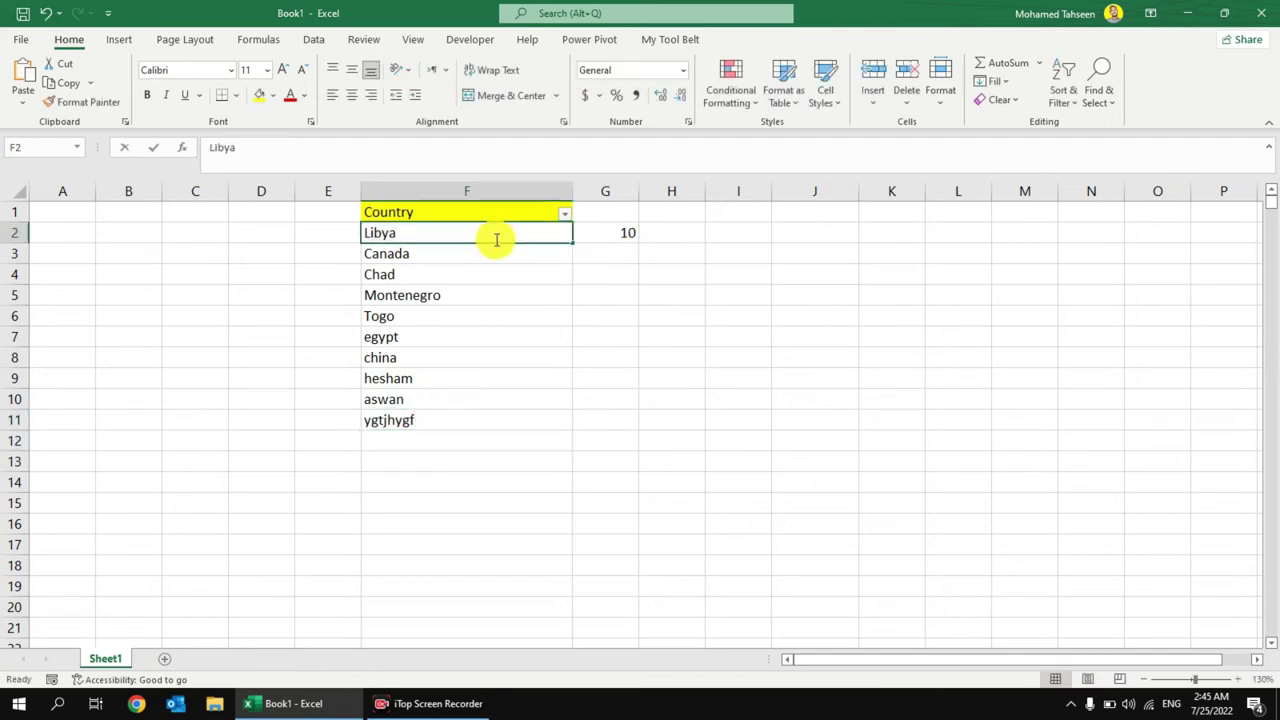
double_click(496, 240)
key(Escape)
click(420, 252)
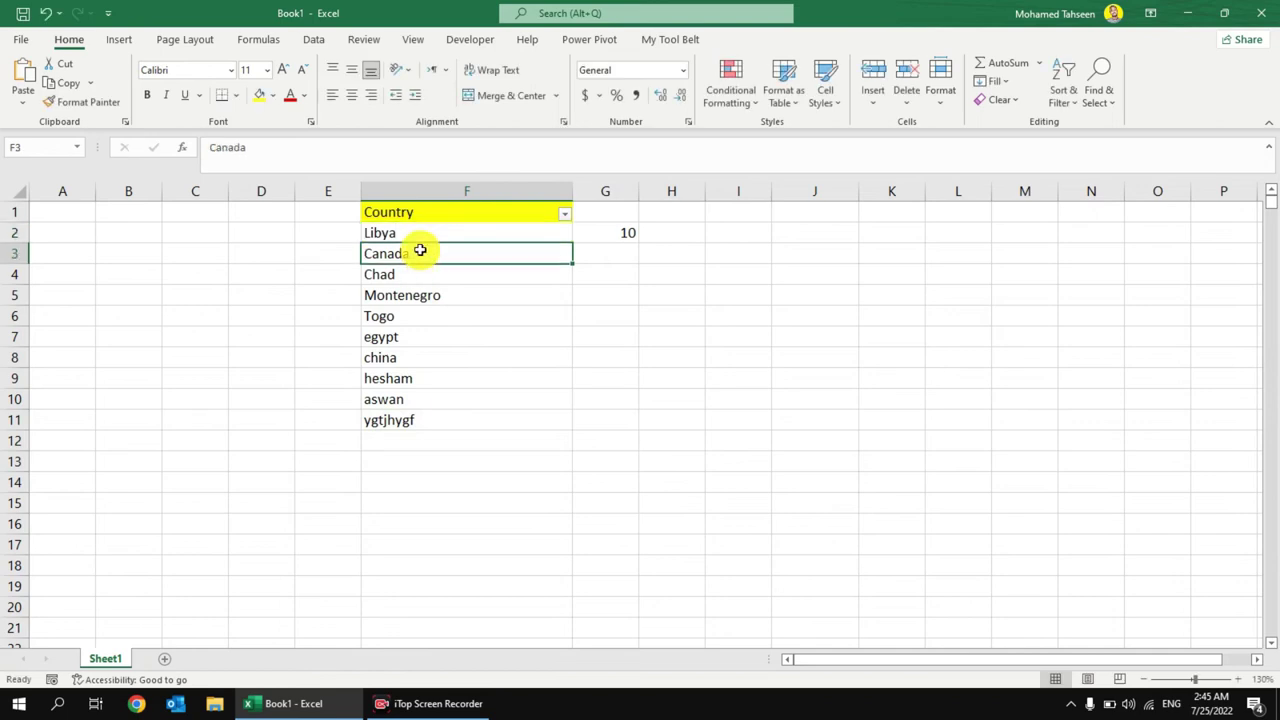
Replace the G2 formula with =SEQUENCE(COUNTA(F:F)-1,,100,5) to number the list entries from 100 in steps of 5.
click(632, 232)
key(Delete)
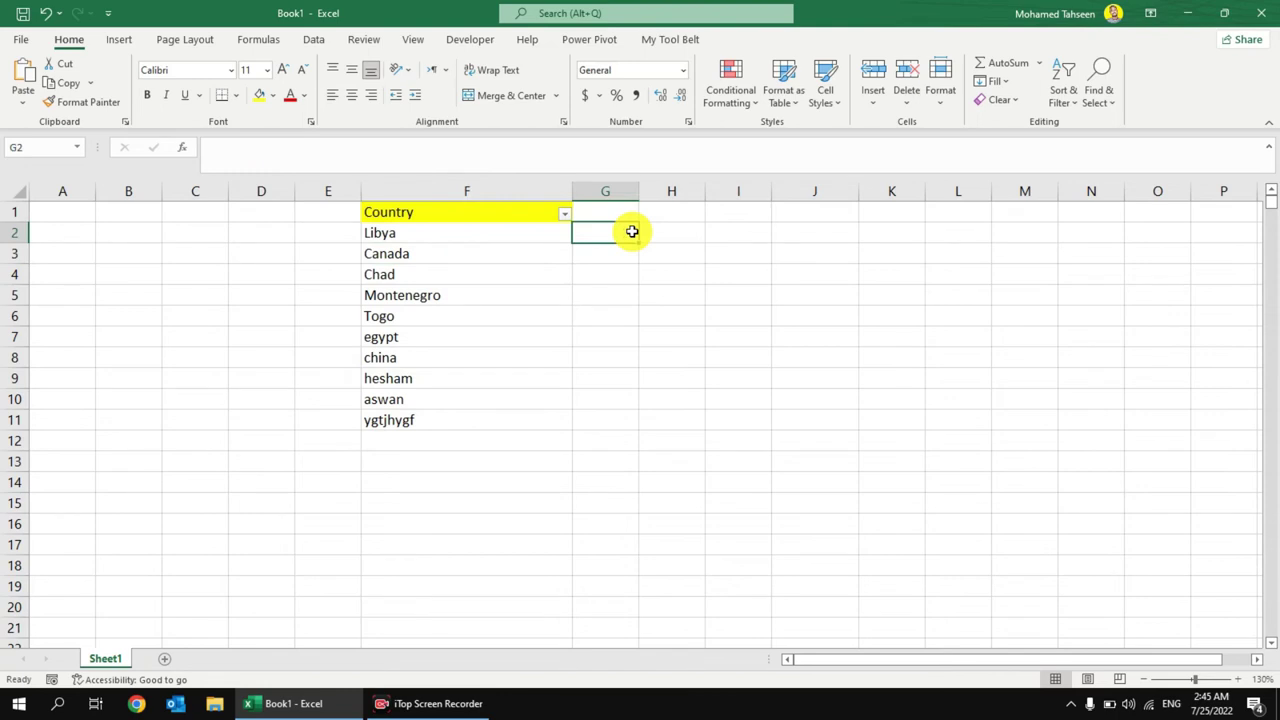
text(=seq)
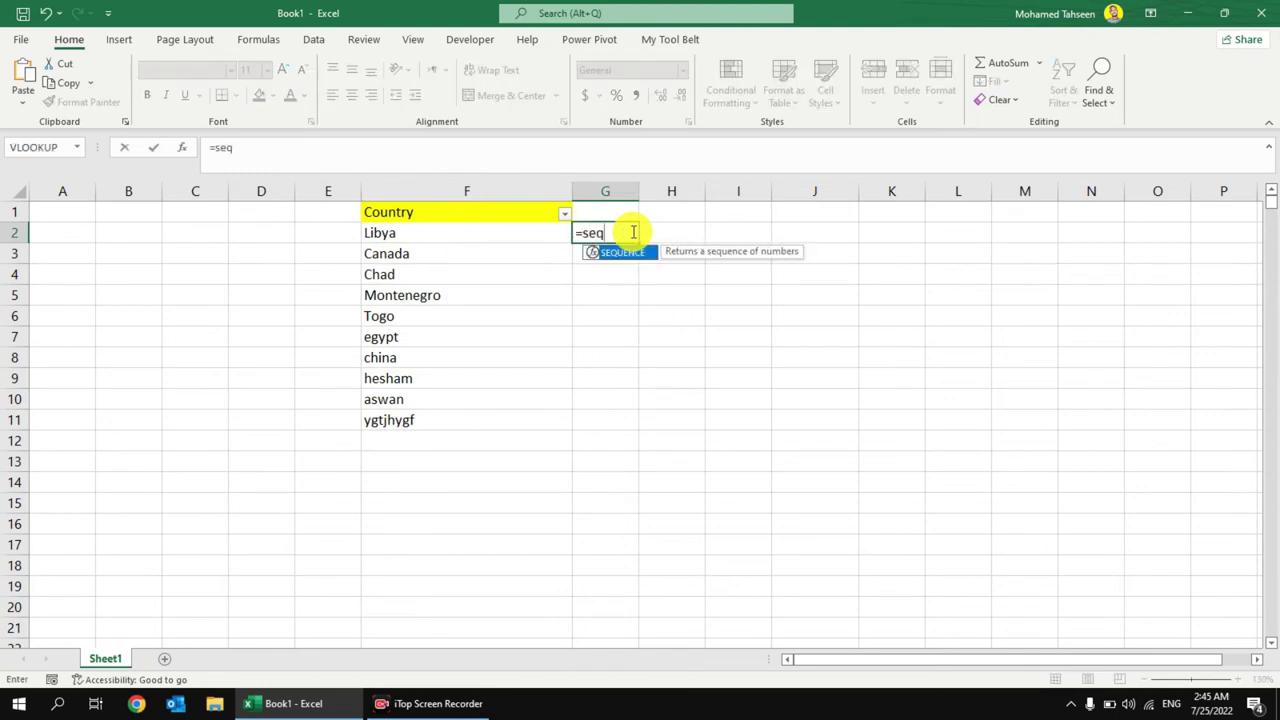
double_click(628, 253)
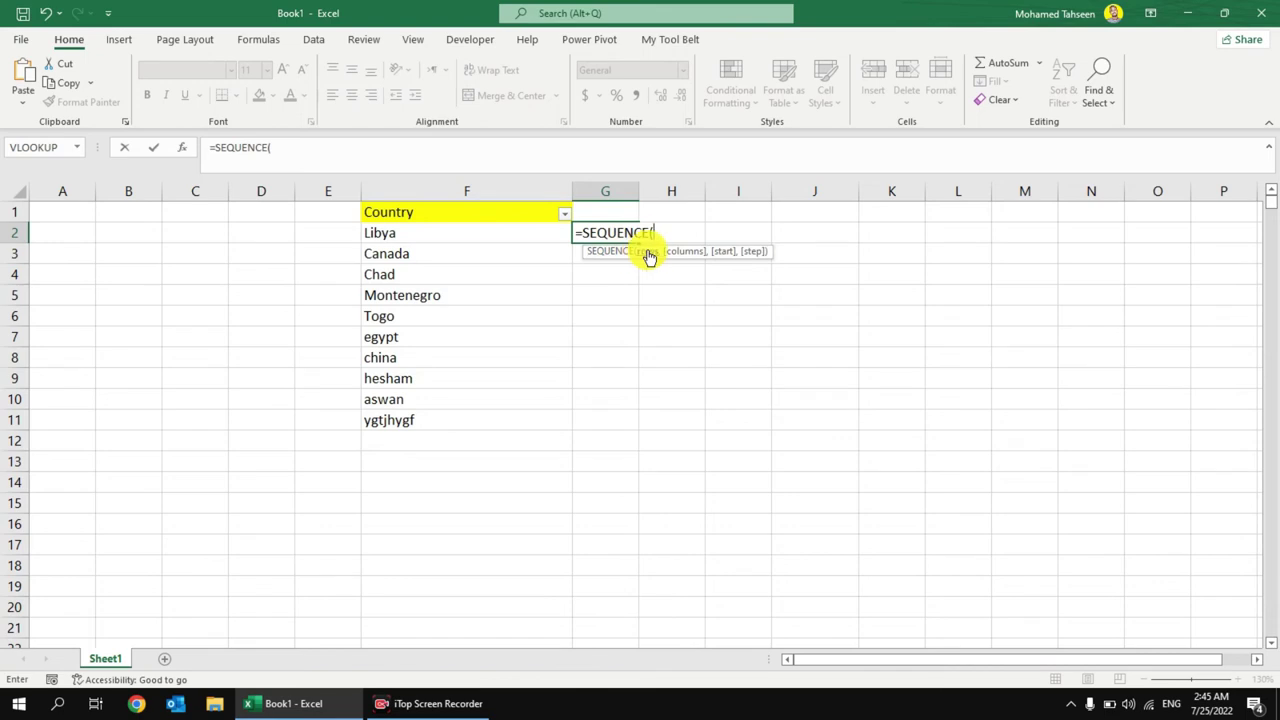
text(counta)
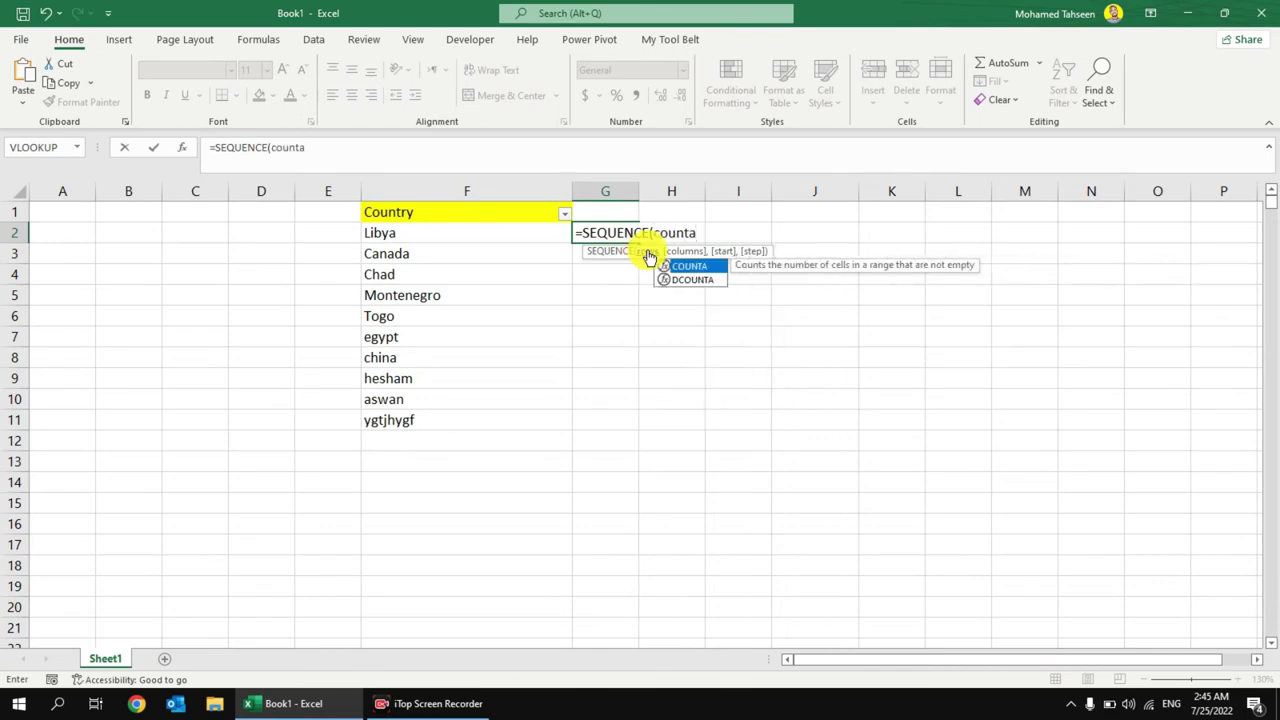
key(Tab)
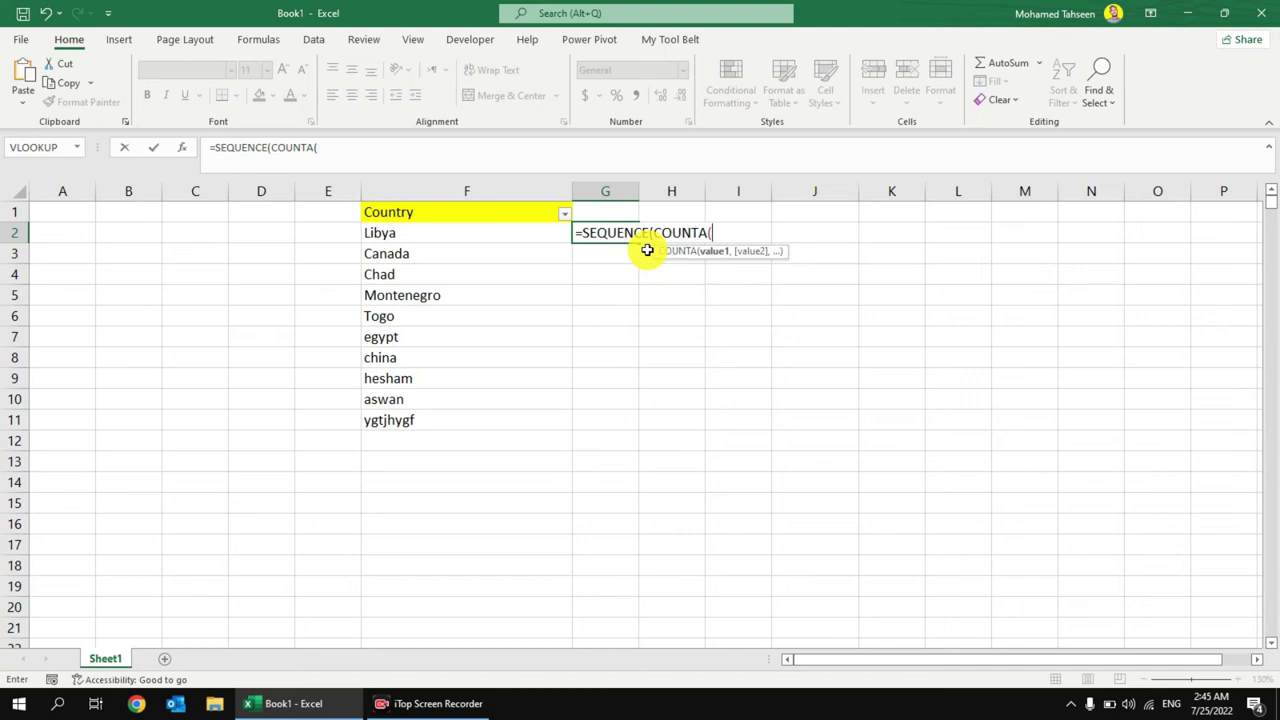
click(495, 187)
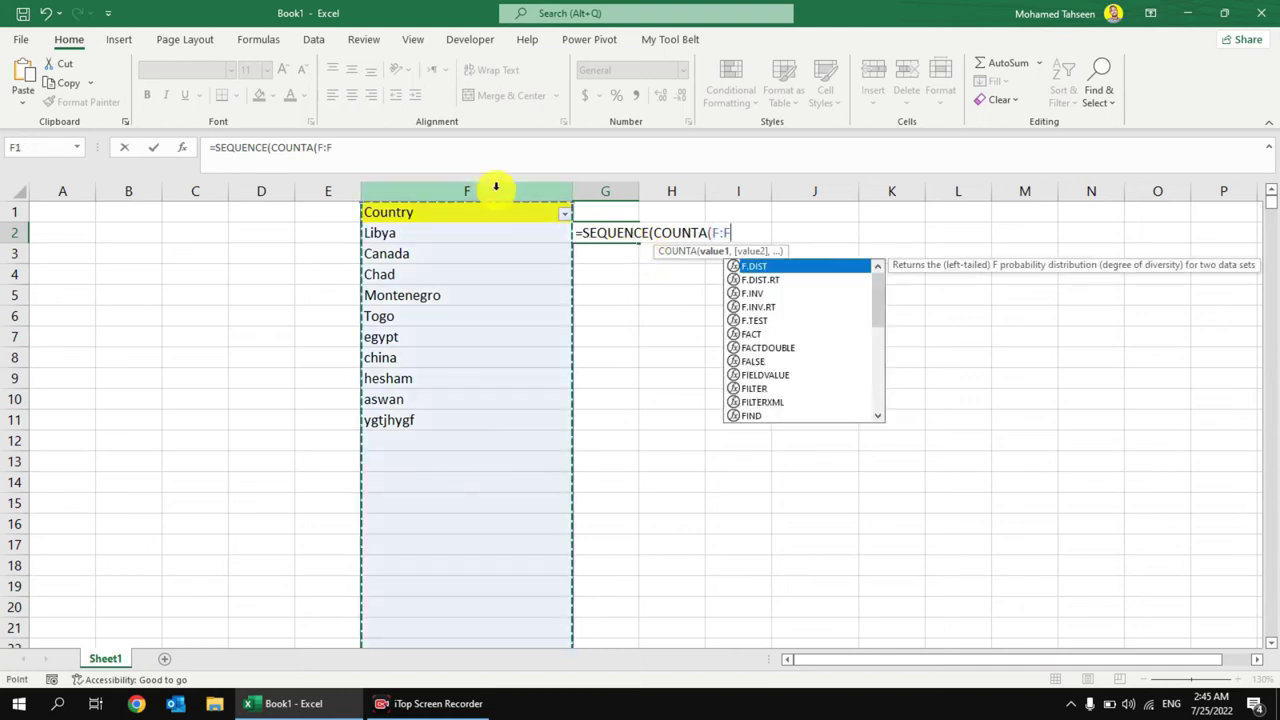
text()-1)
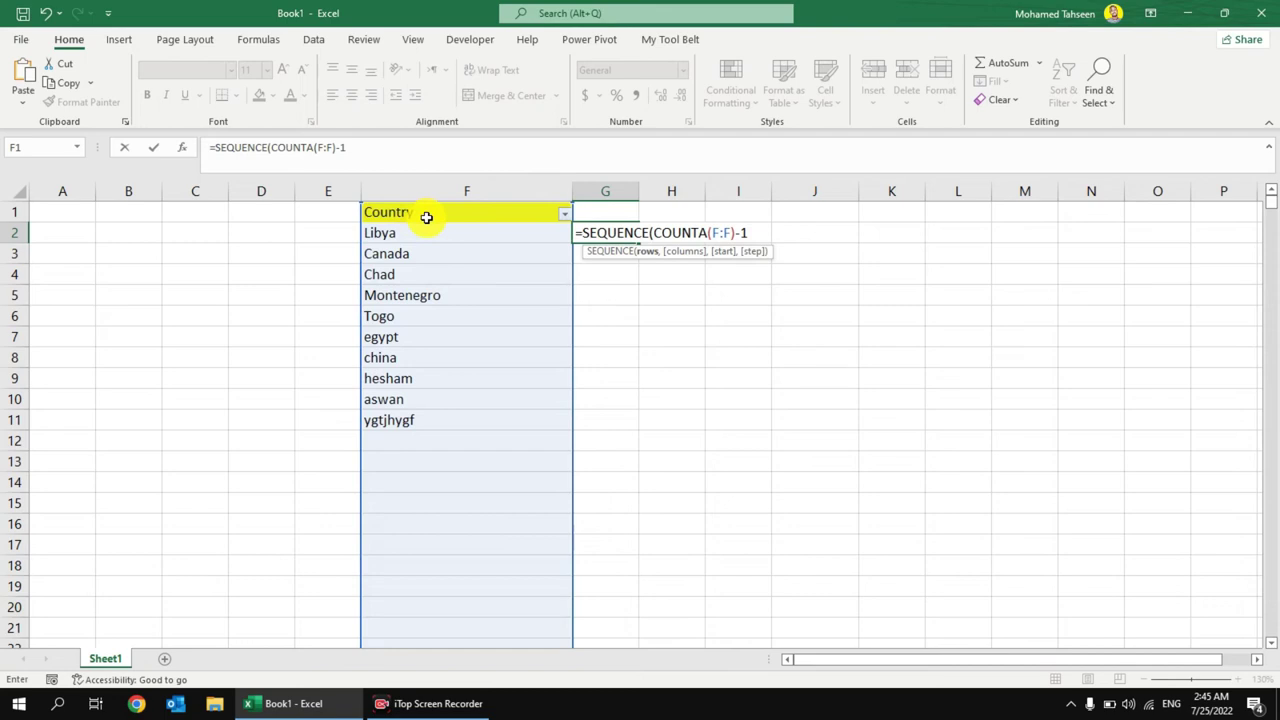
text(,,10)
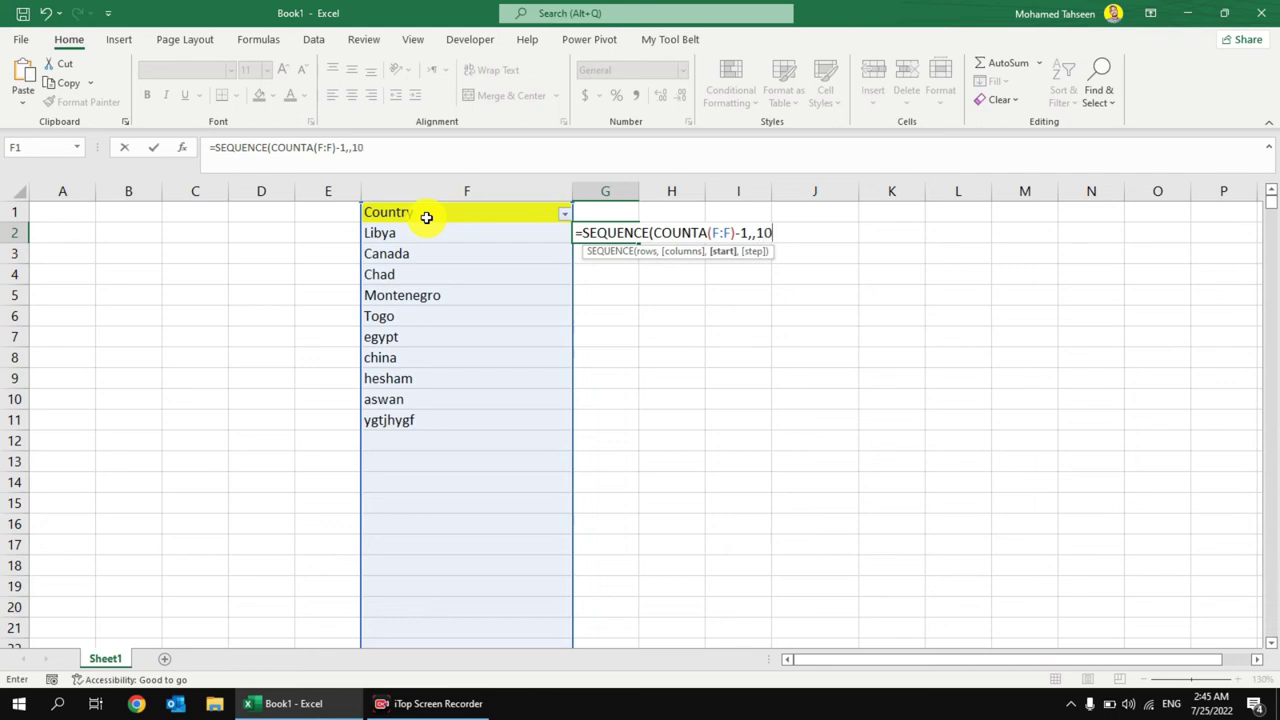
text(0,5))
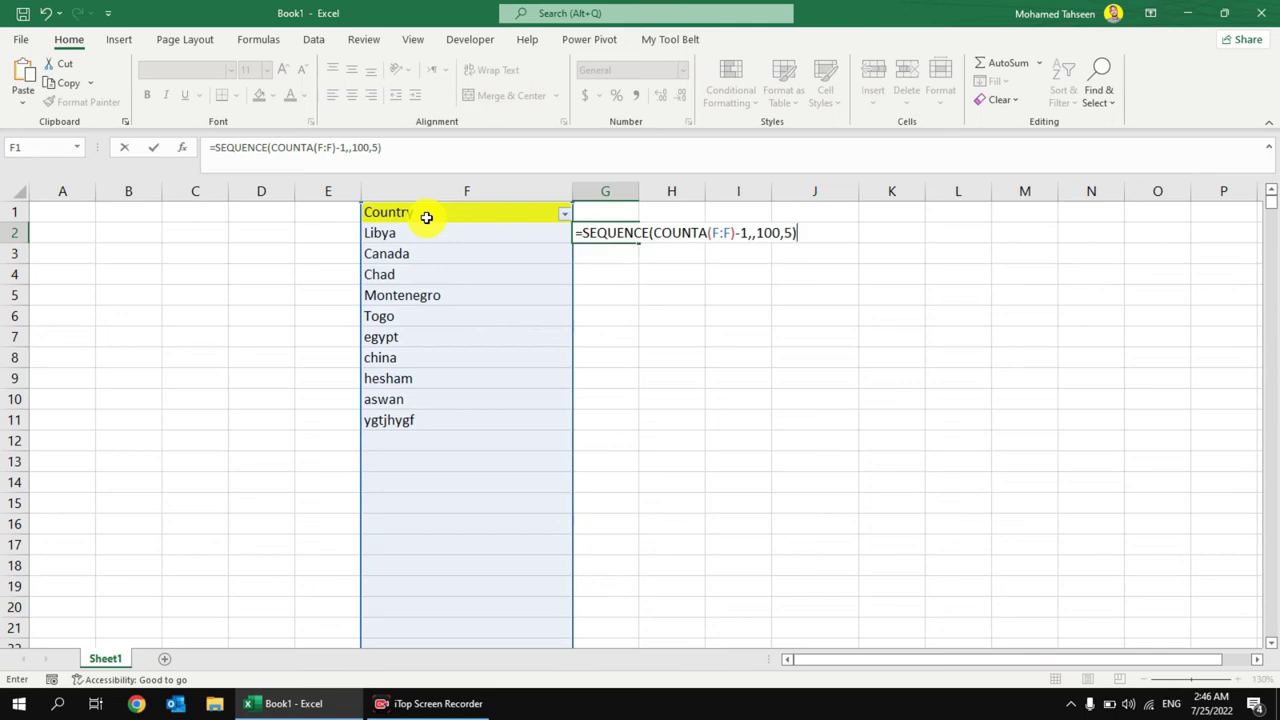
key(Return)
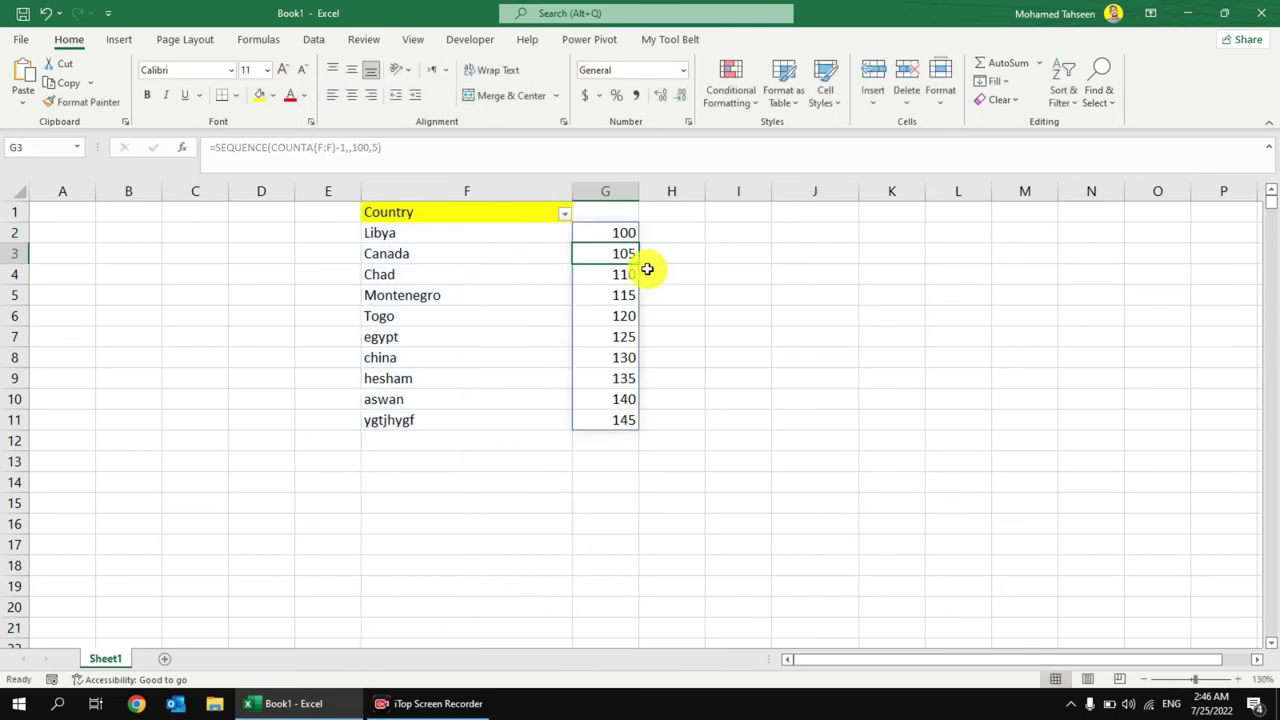
Check the interval between the consecutive generated numbers in G2 through G6.
click(622, 232)
click(622, 253)
click(620, 276)
click(620, 295)
click(618, 317)
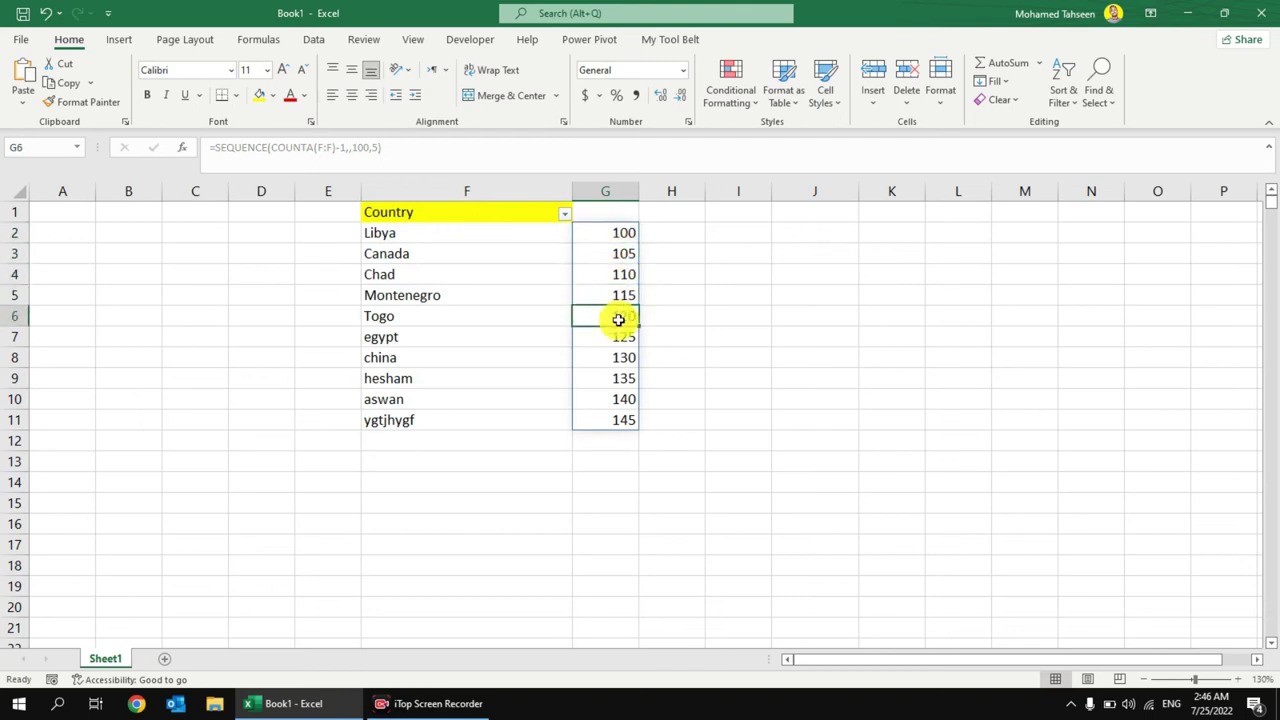
Add three sample first names in F12, F13 and F14 below the list to test the automatic numbering.
click(458, 443)
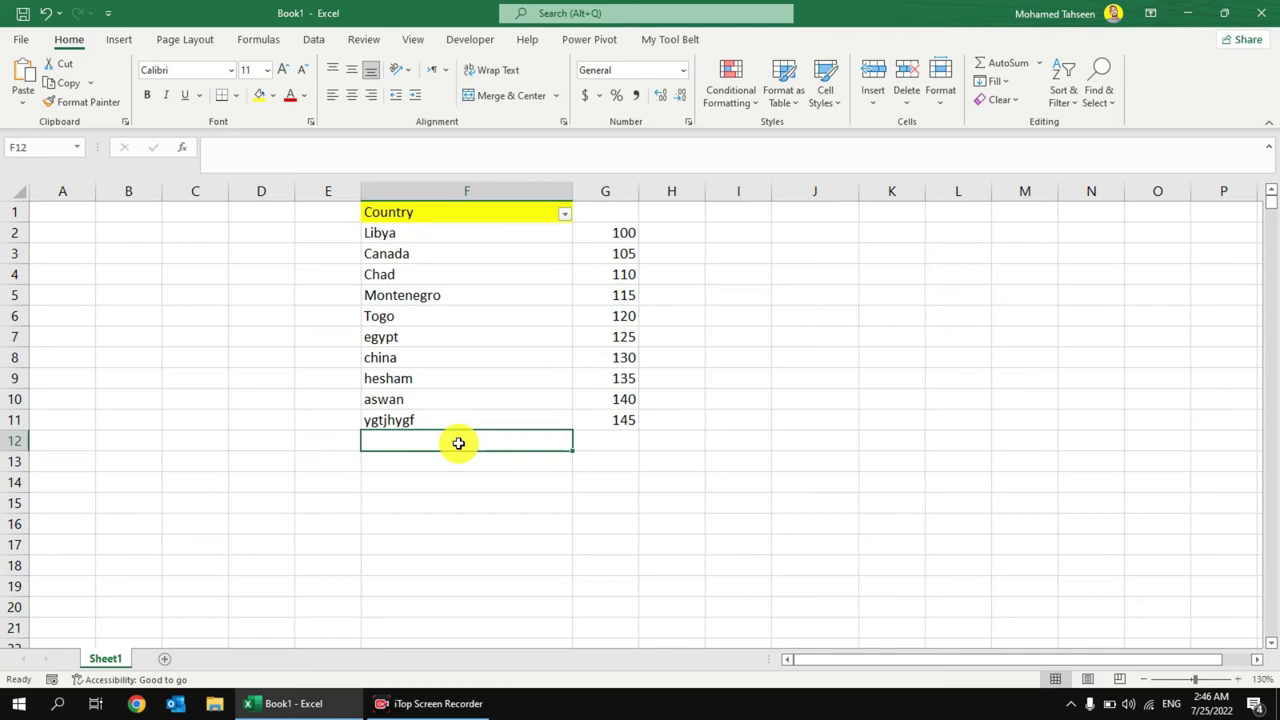
text(ima)
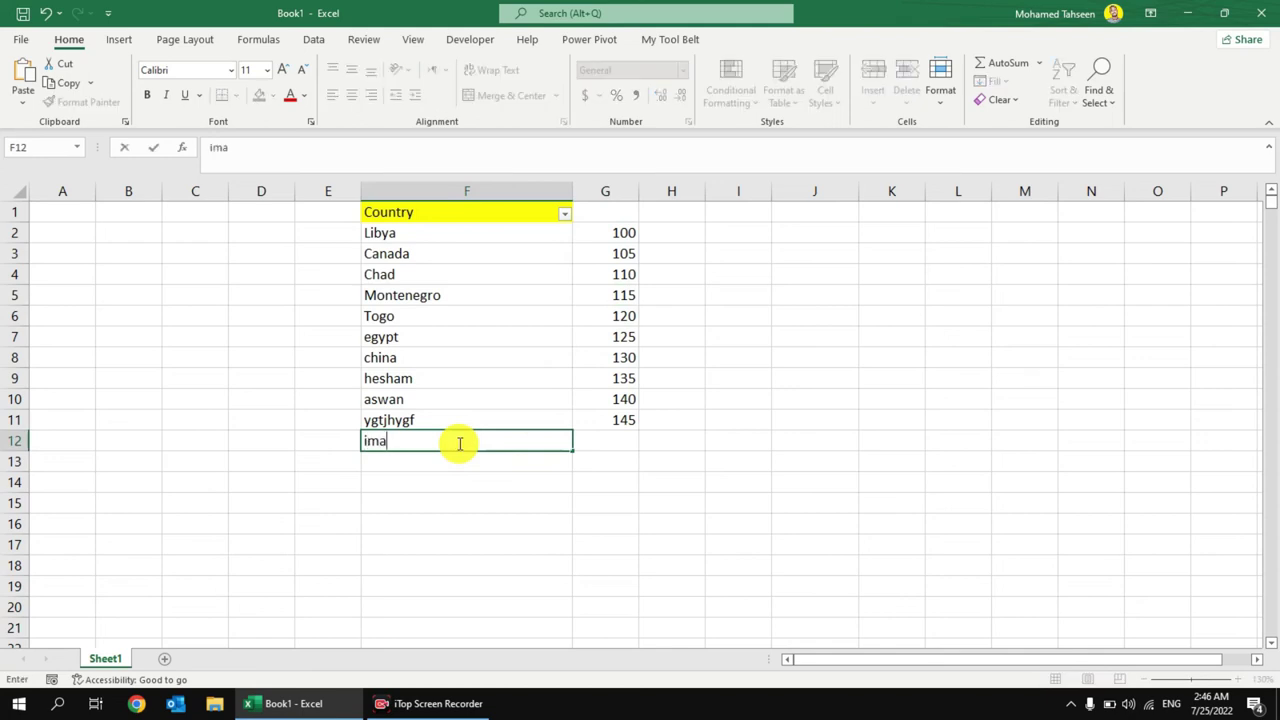
text(n)
key(Return)
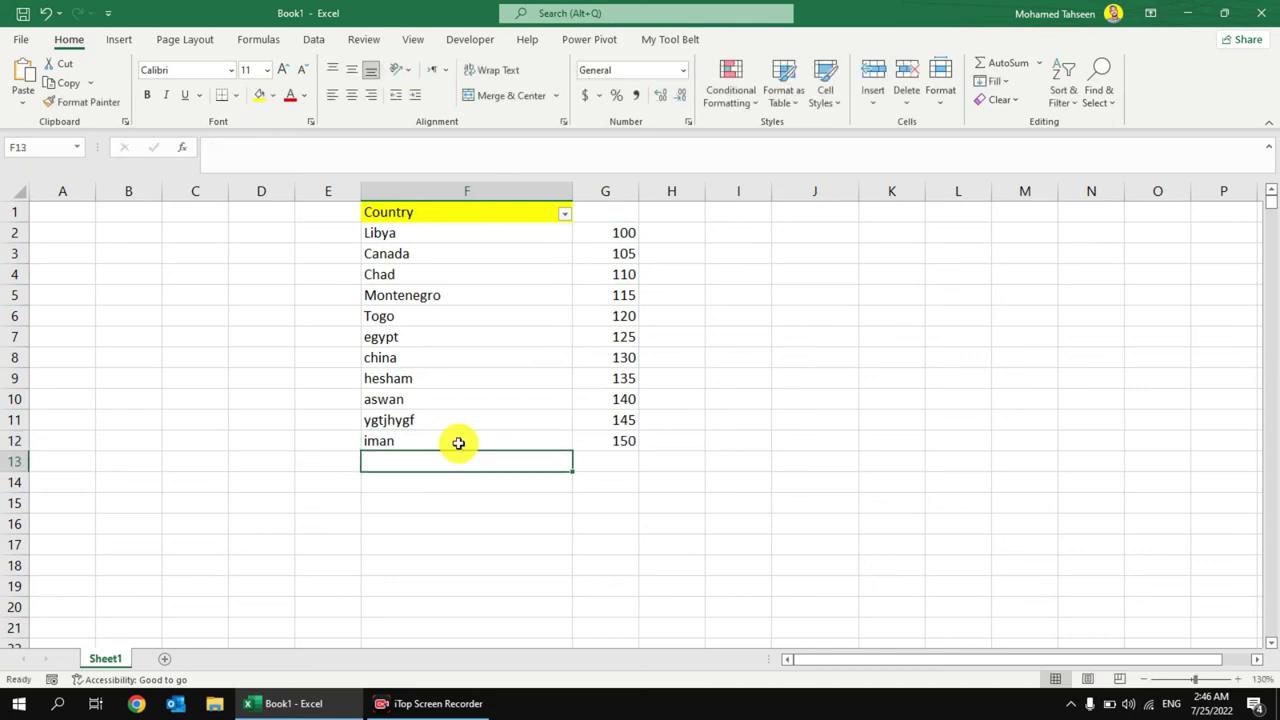
click(604, 455)
click(445, 472)
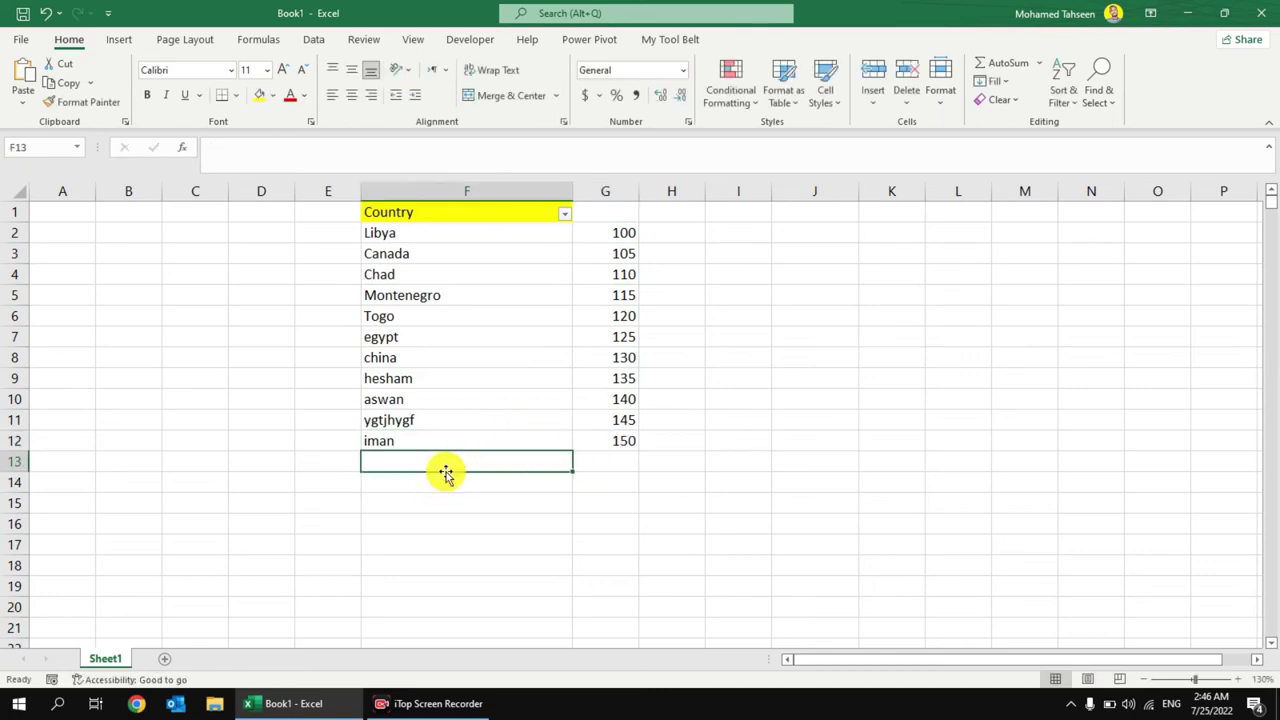
text(yara)
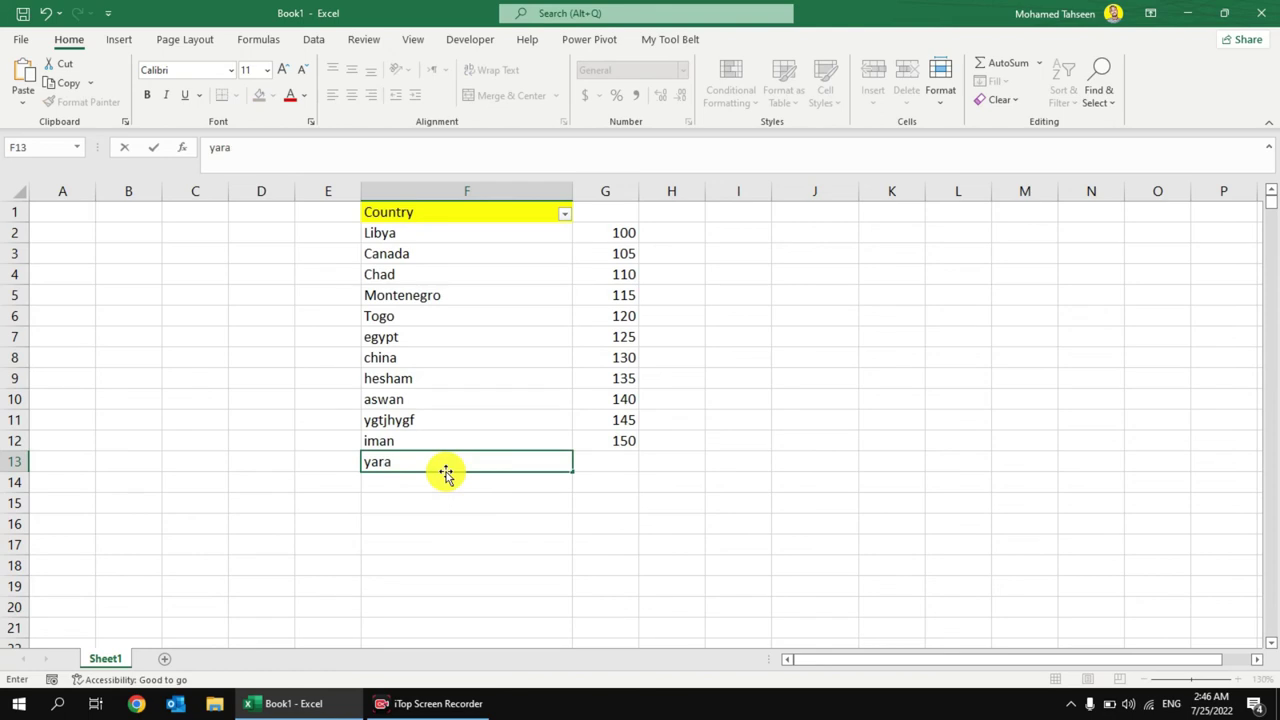
key(Return)
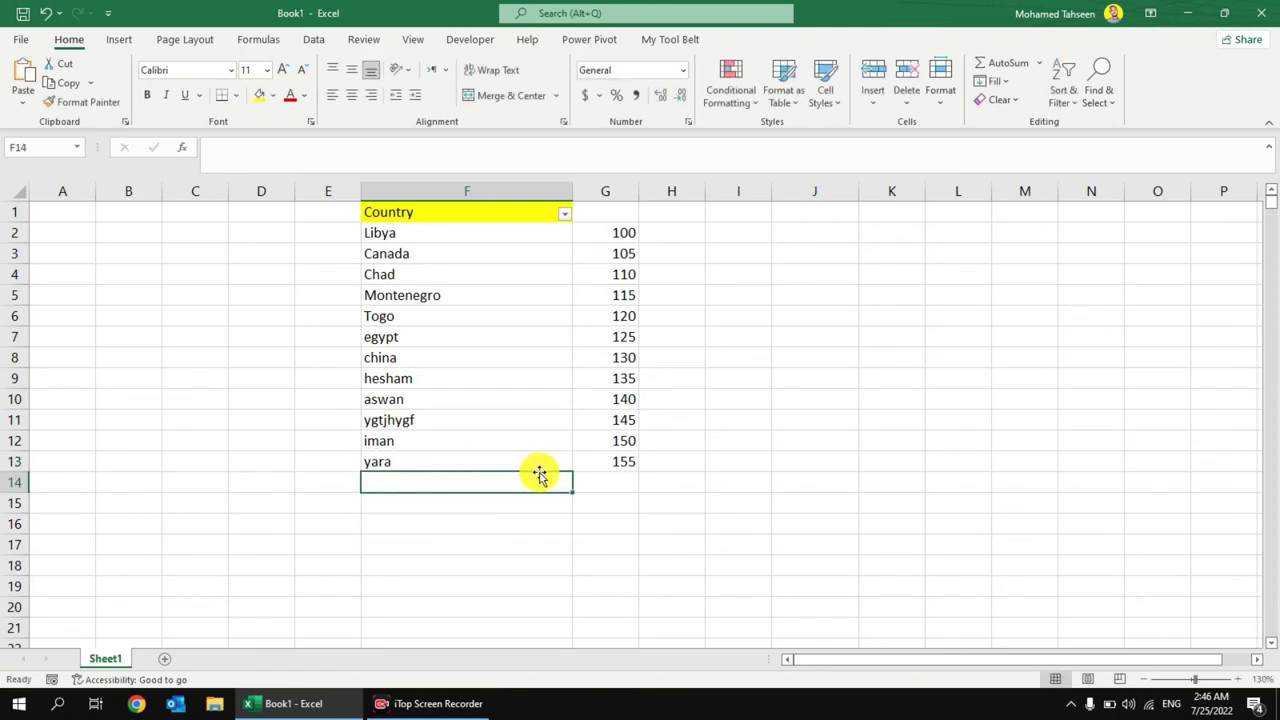
text(shimaa)
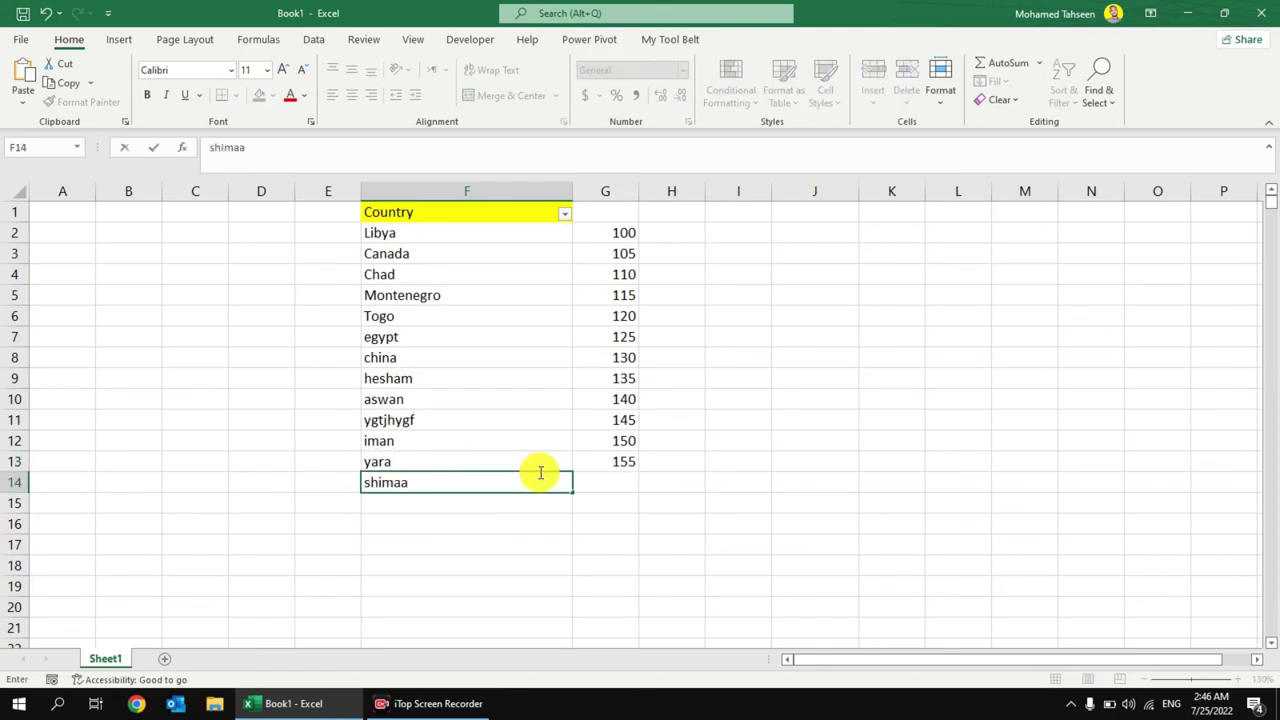
key(Return)
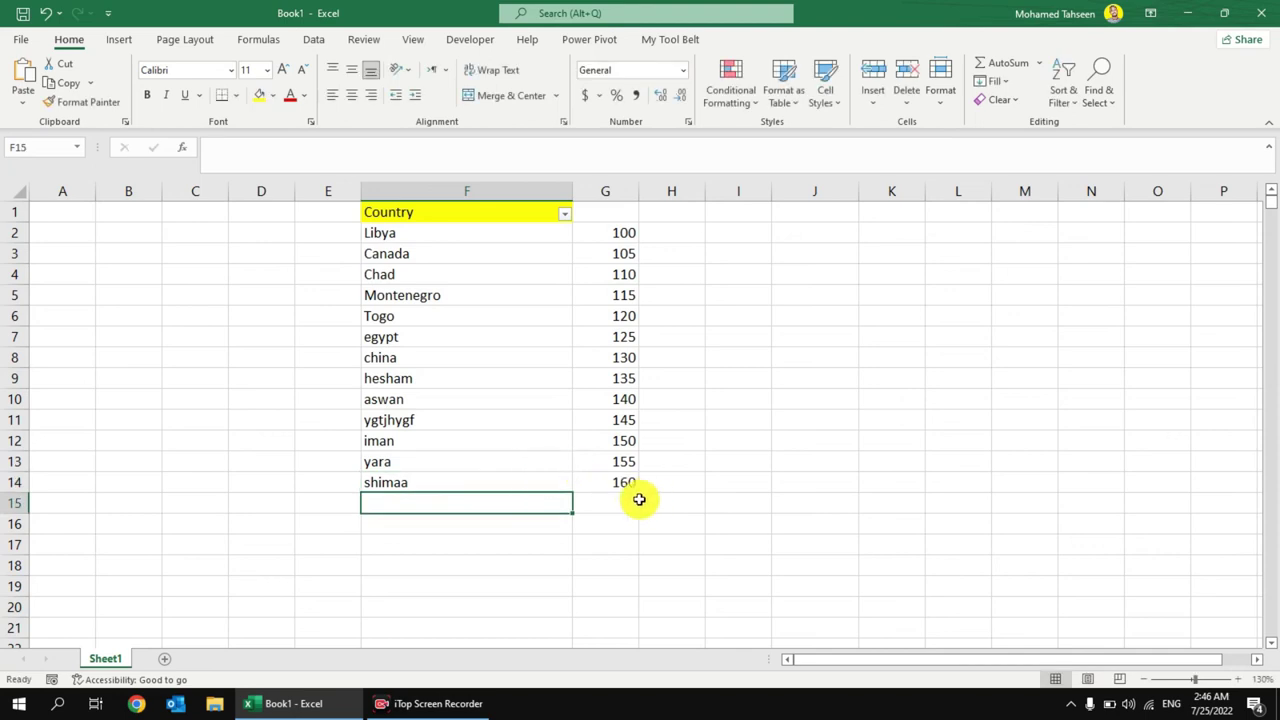
Enter the sample text juhsddsf in F20, leaving blank rows below the list, and check the numbering in G15.
click(534, 610)
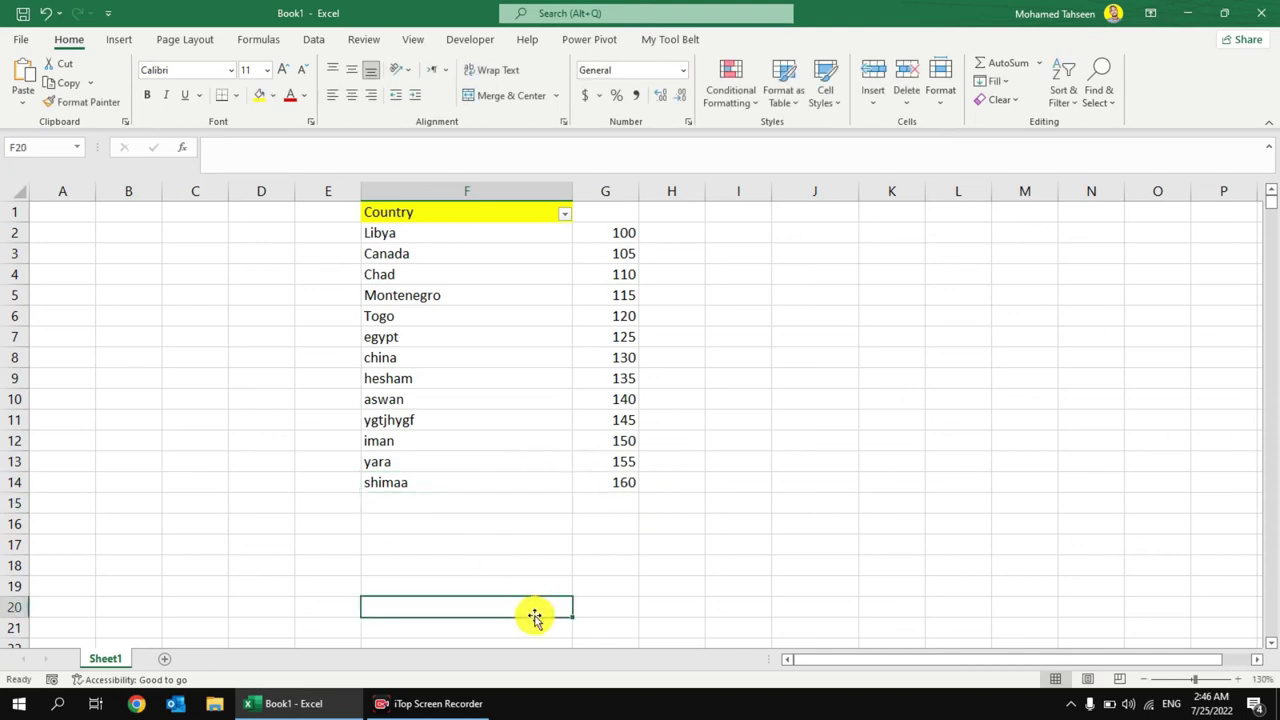
text(juhsdd)
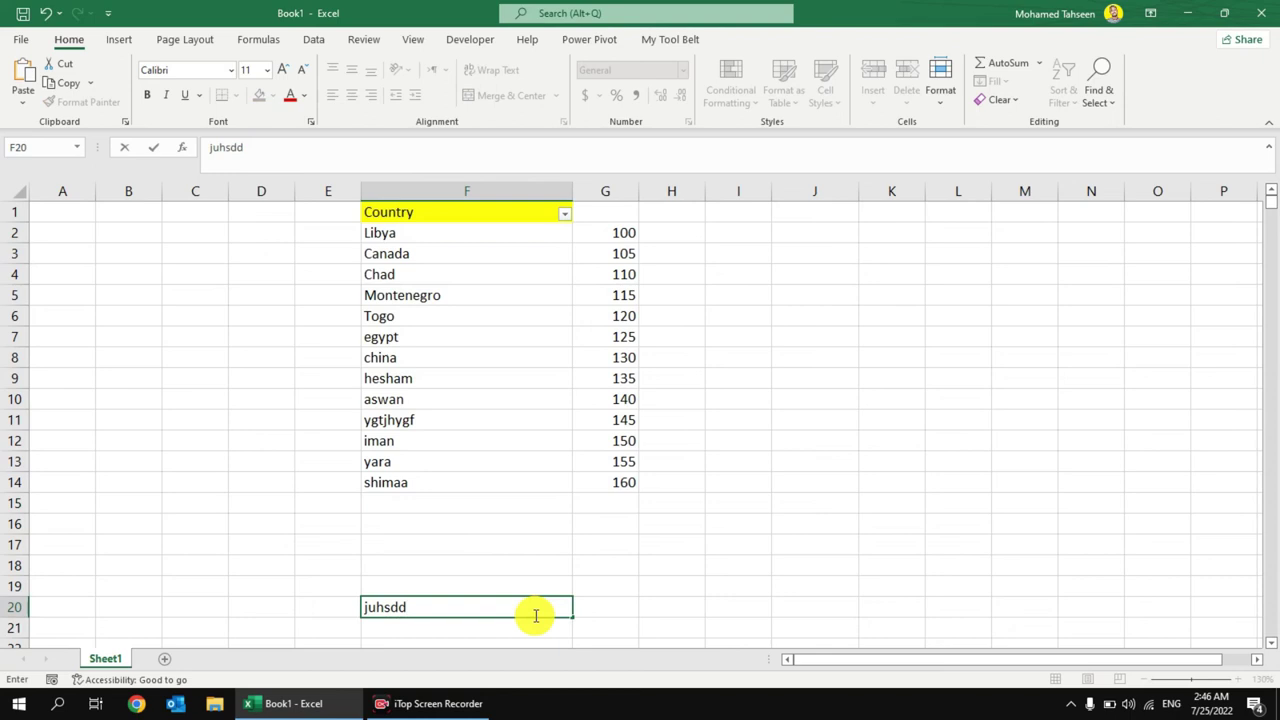
text(sf)
key(Return)
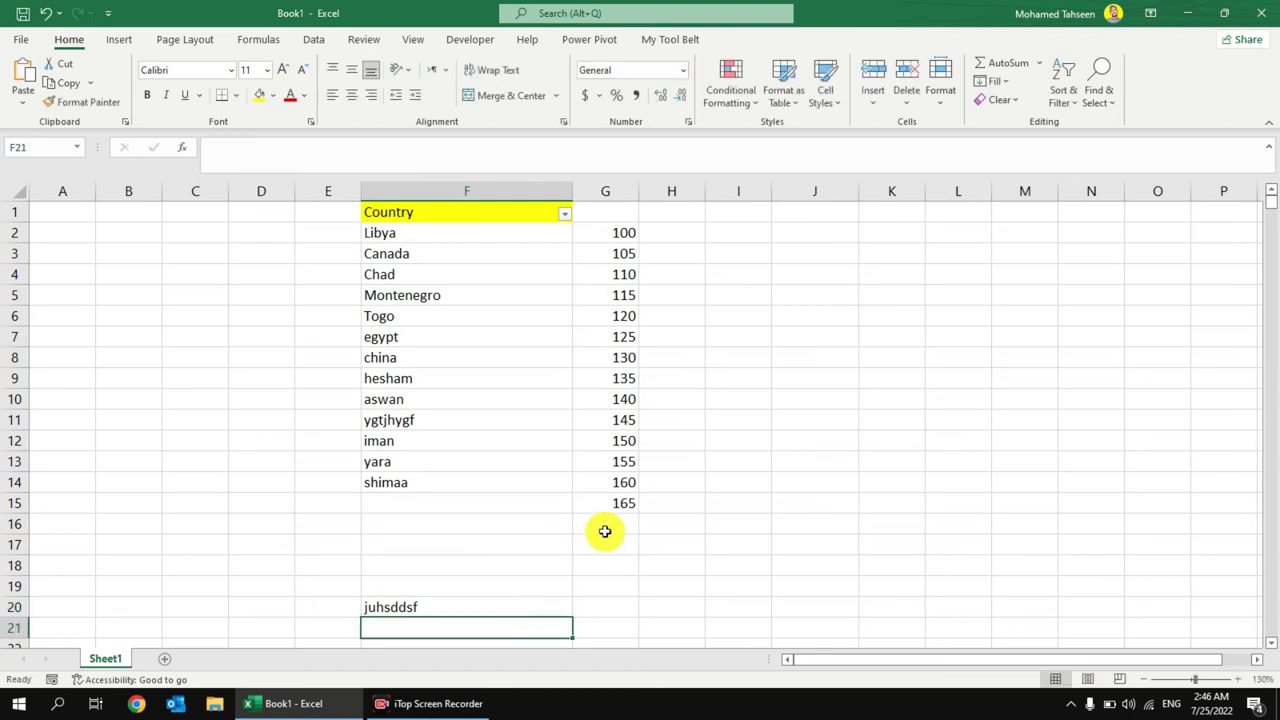
click(619, 502)
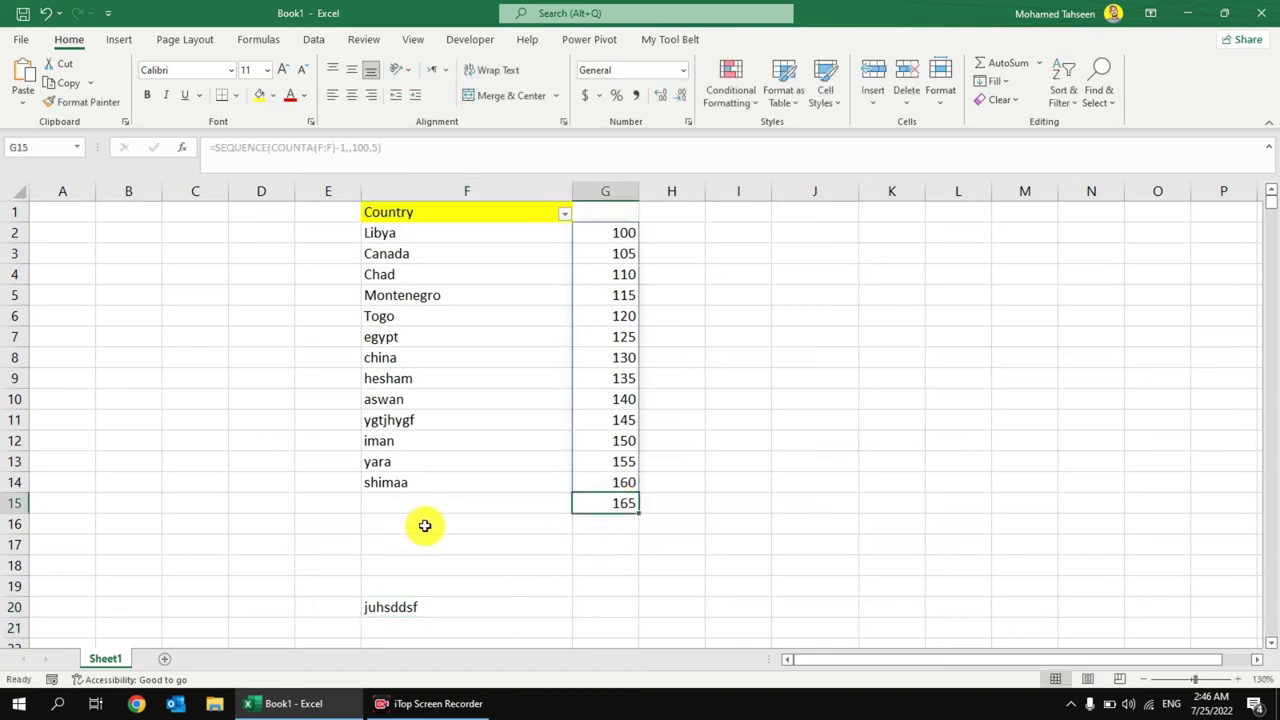
Delete the sample text from F20 and return to the first empty cell below the list, F15.
click(423, 606)
key(Delete)
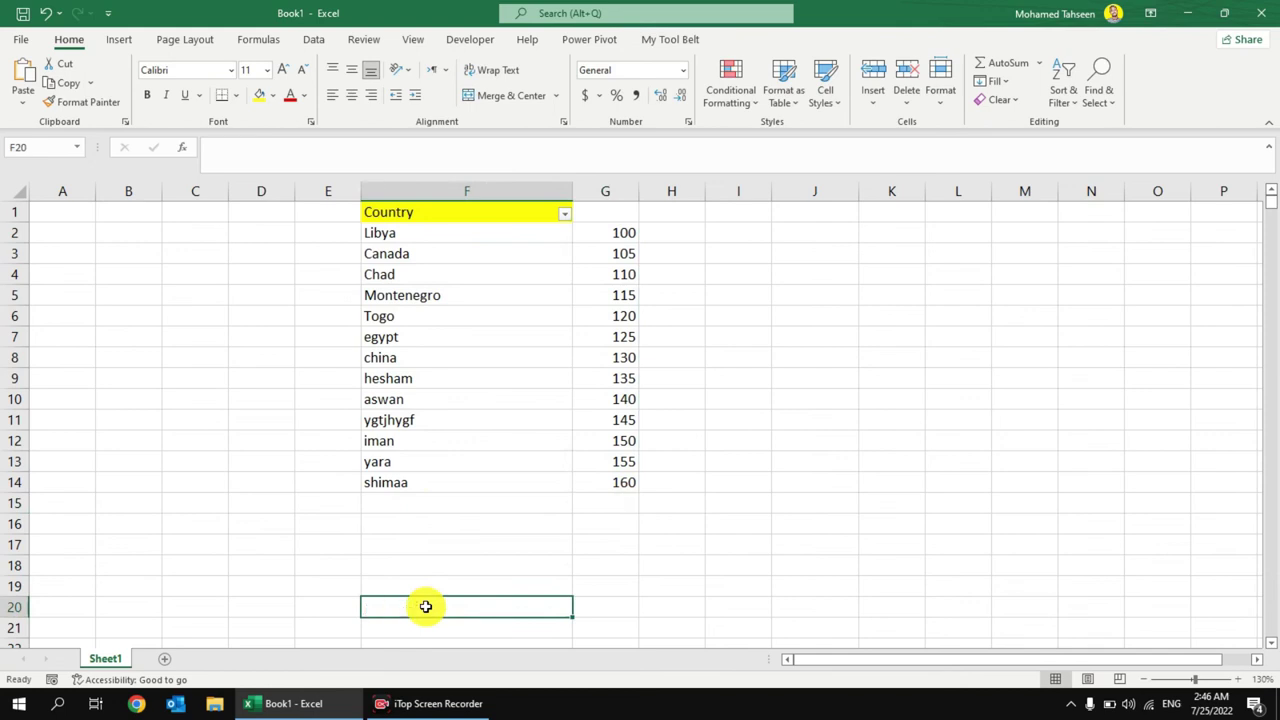
click(434, 502)
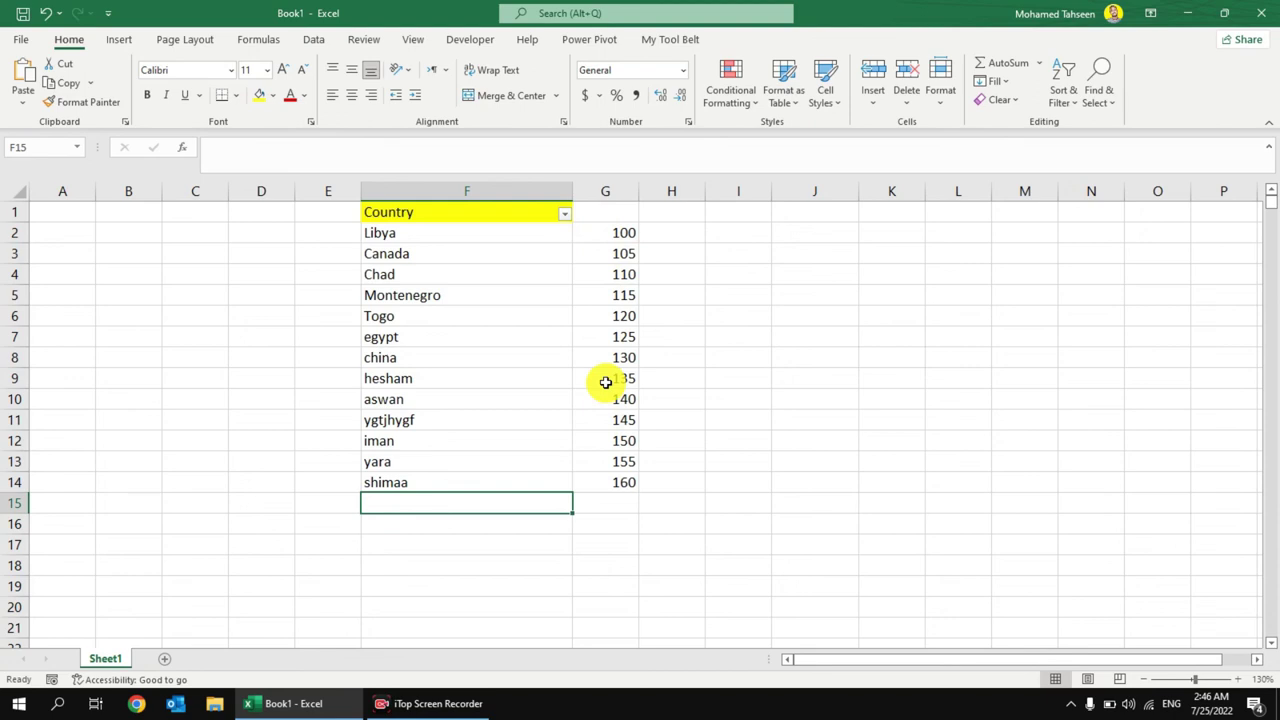
Review the SEQUENCE formula in G2 and the range of numbers it fills beside the list.
click(605, 279)
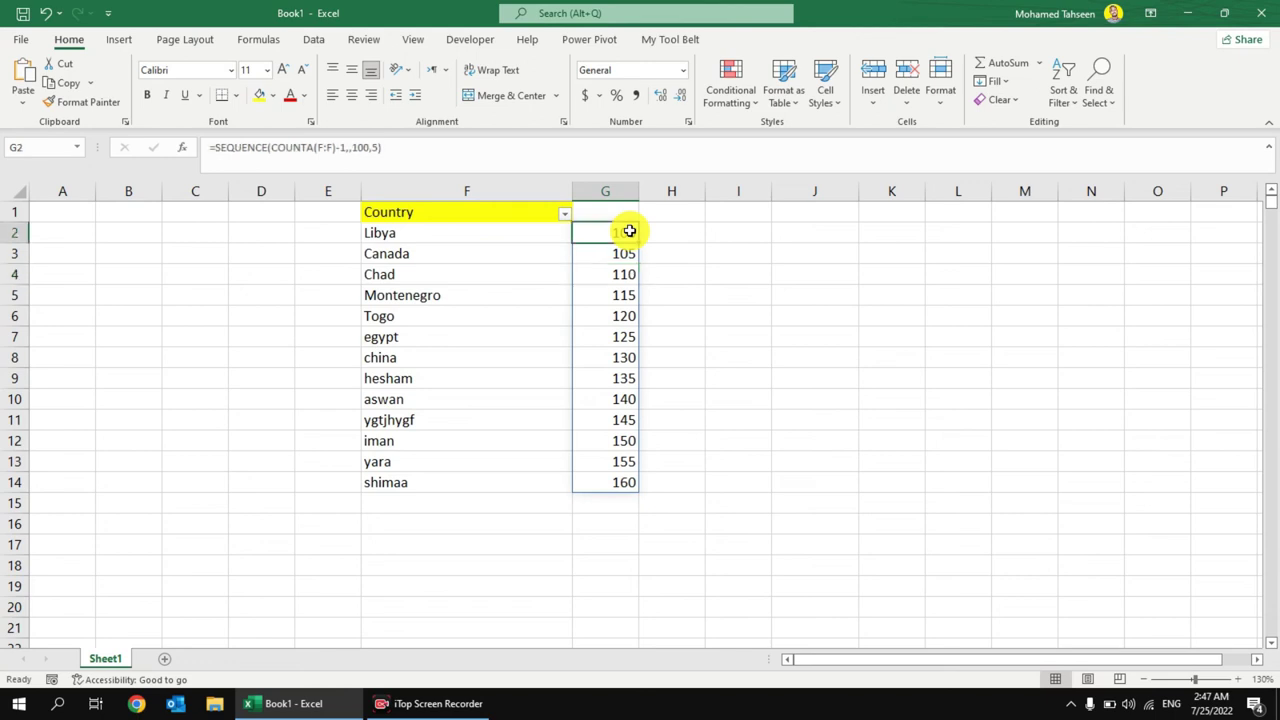
click(594, 500)
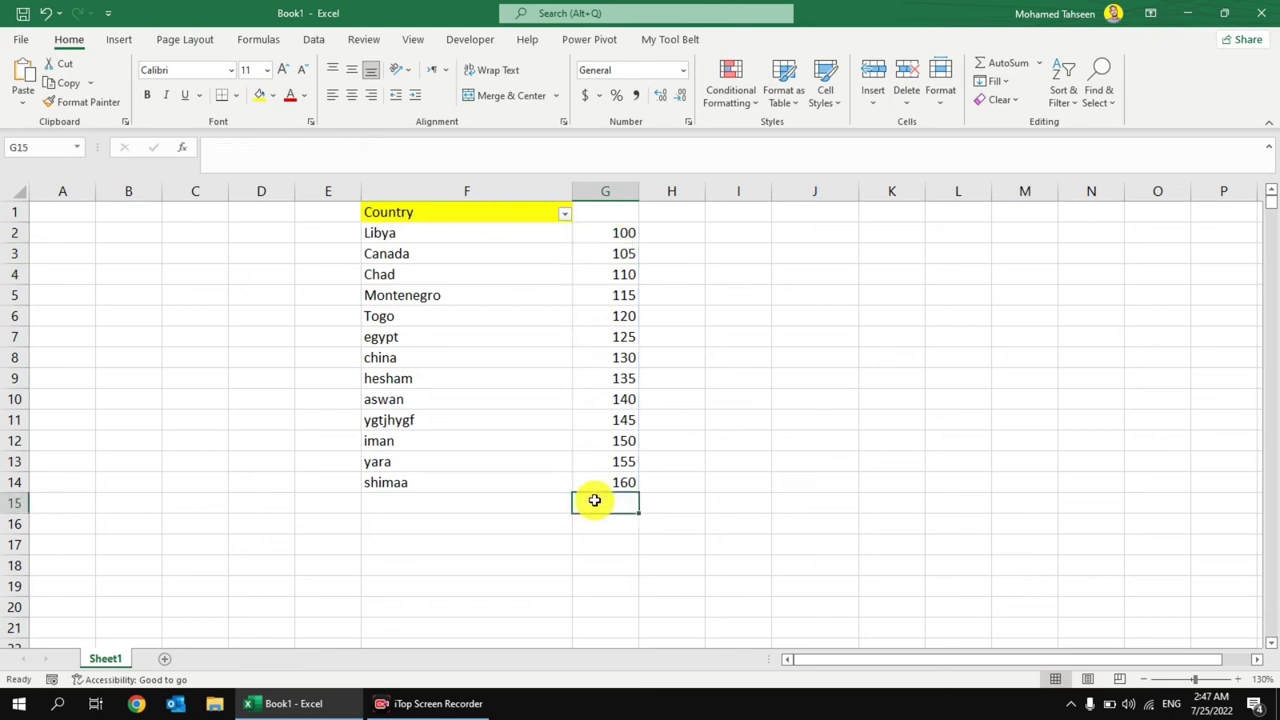
click(619, 425)
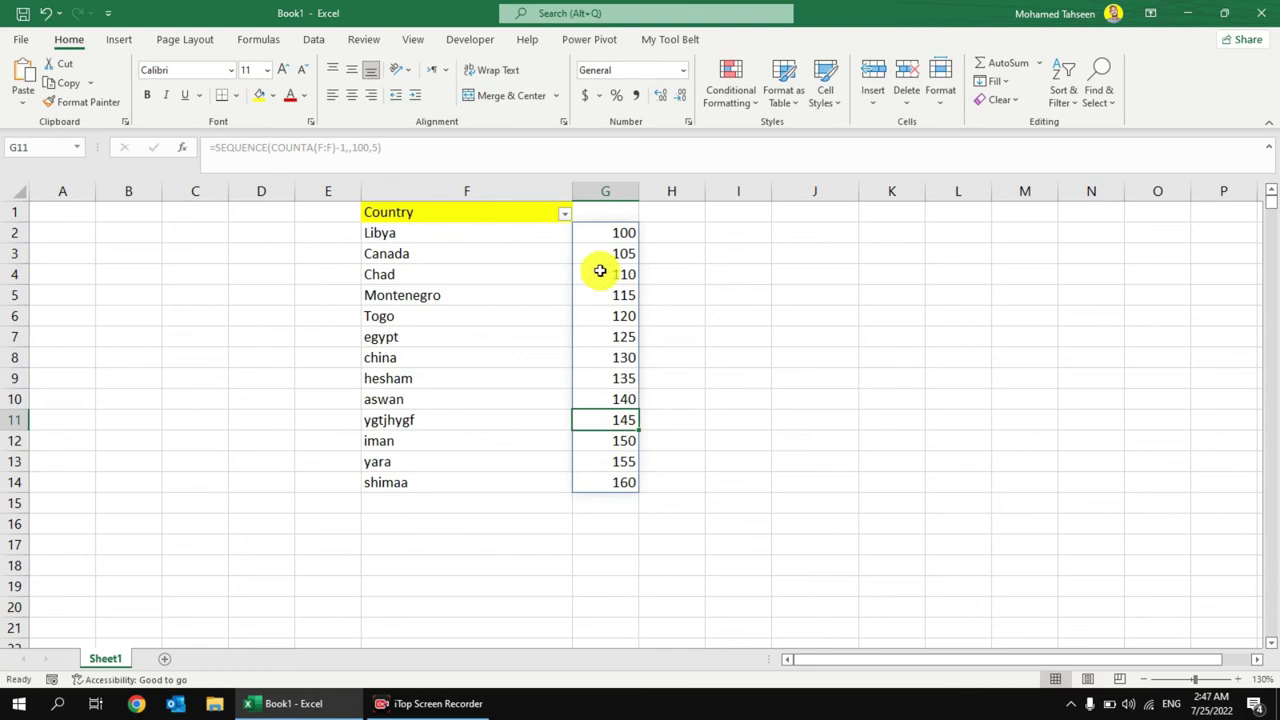
click(531, 508)
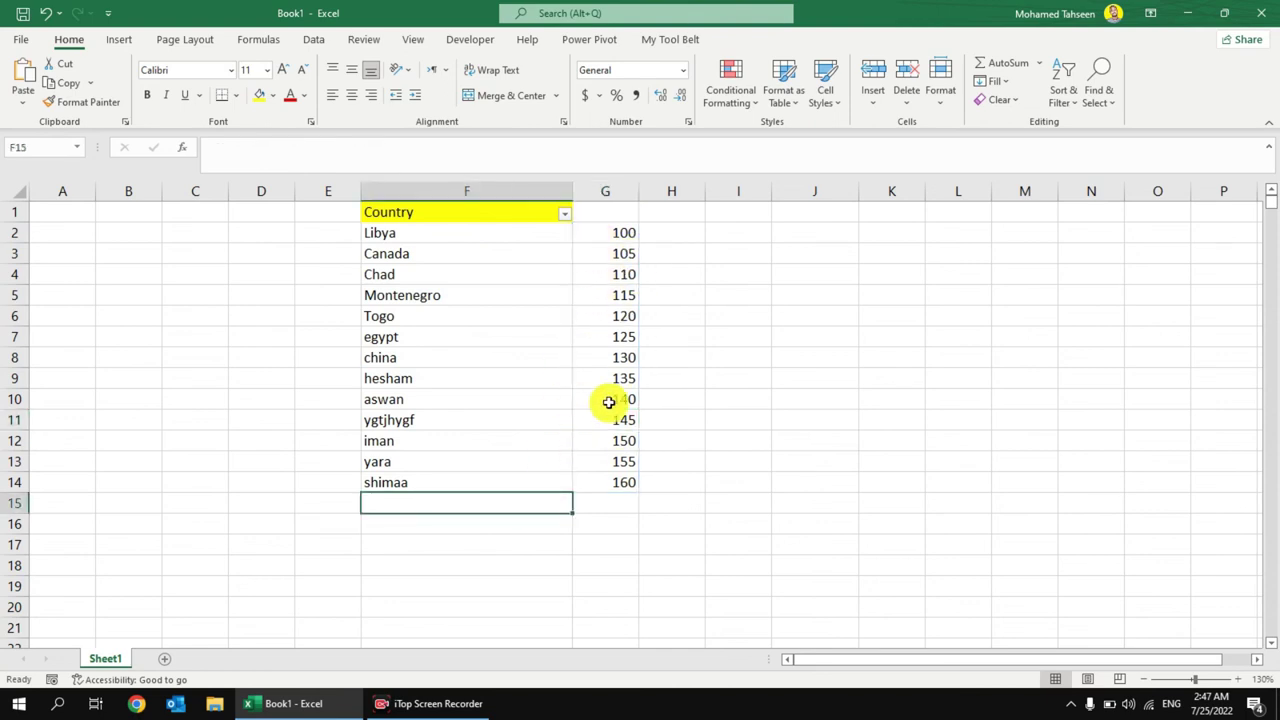